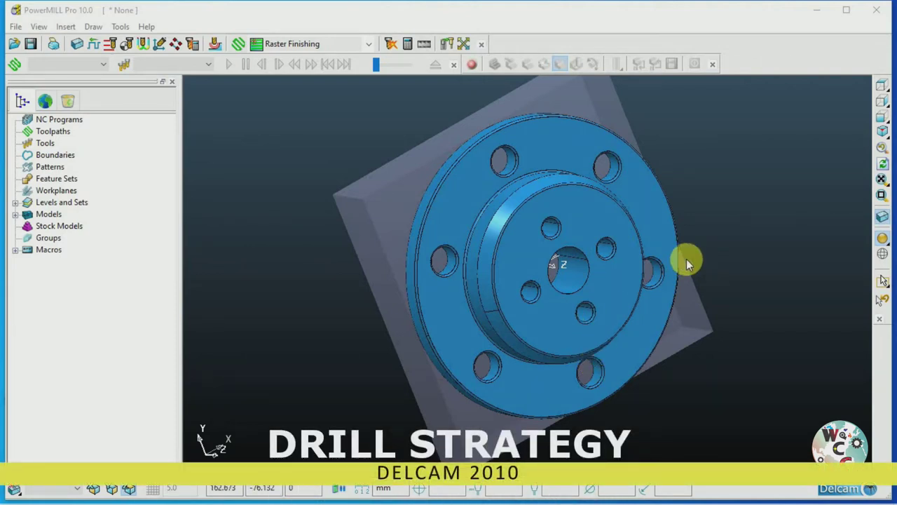
# Recalculate the box stock block to fit around the flange and accept it.
pyautogui.scroll(-3, 680, 335)
pyautogui.scroll(-2, 652, 359)
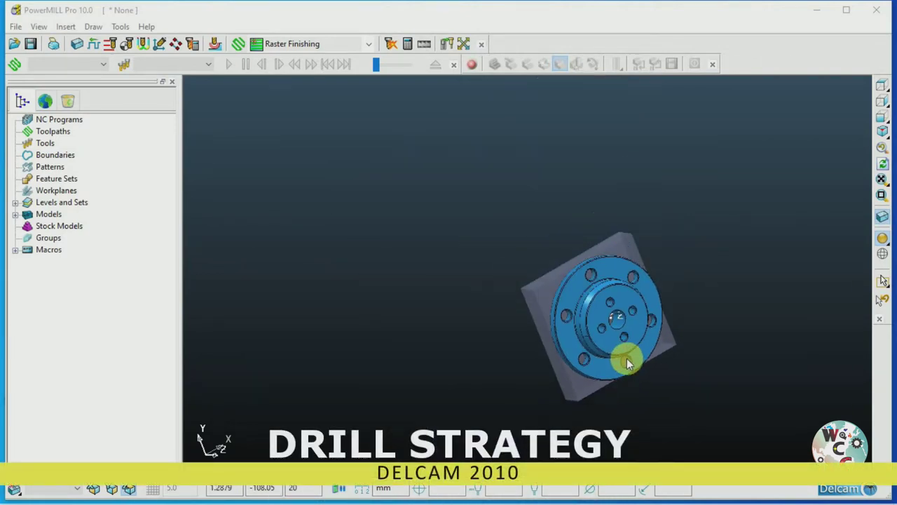
pyautogui.scroll(6, 628, 358)
pyautogui.scroll(2, 598, 359)
pyautogui.keyDown('shift'); pyautogui.moveTo(592, 339); pyautogui.dragTo(559, 234, button='middle'); pyautogui.keyUp('shift')
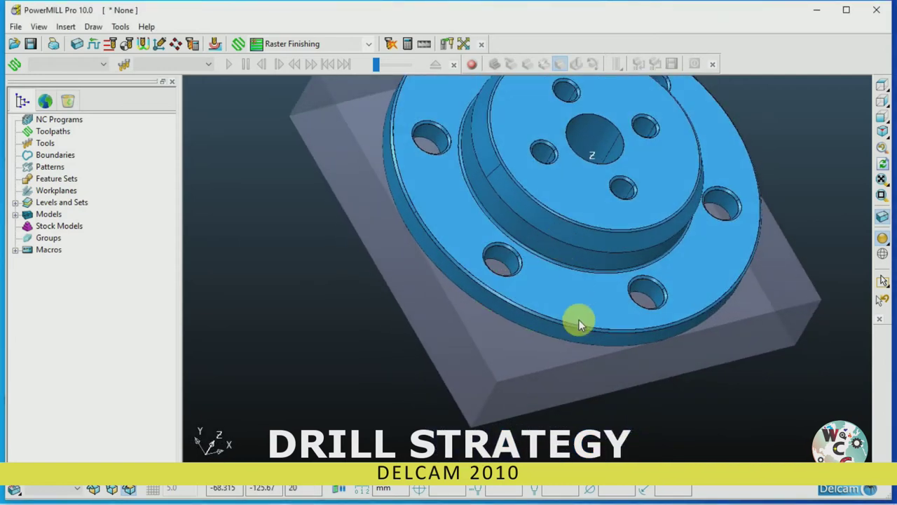
pyautogui.scroll(-3, 579, 354)
pyautogui.moveTo(580, 352); pyautogui.dragTo(346, 151, button='middle')
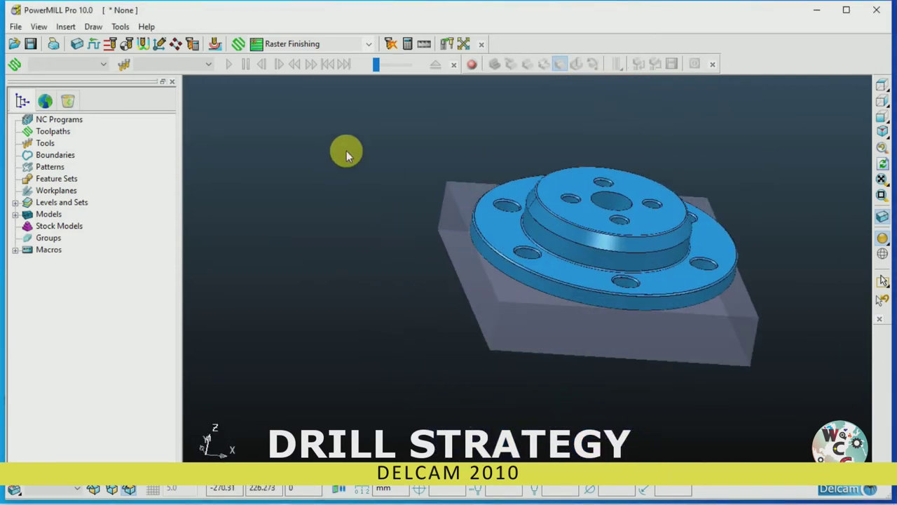
pyautogui.scroll(2, 347, 151)
pyautogui.scroll(-2, 561, 200)
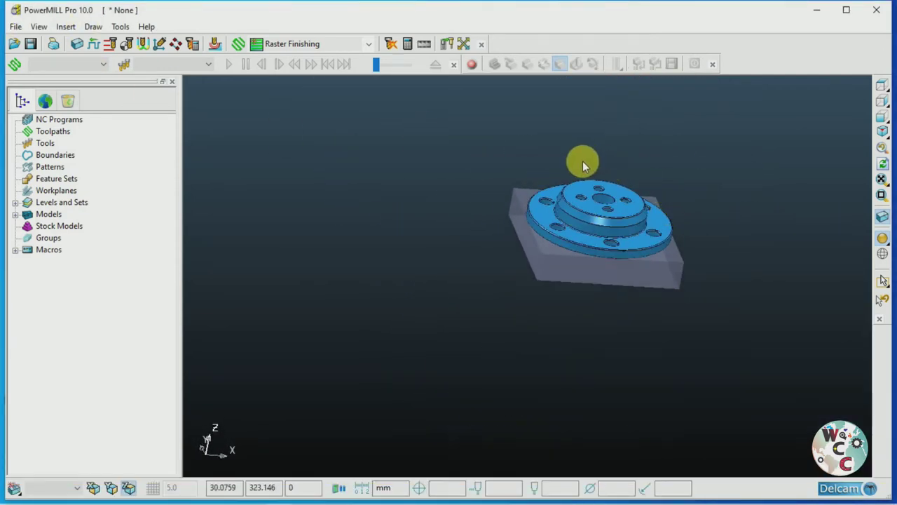
pyautogui.moveTo(582, 161); pyautogui.dragTo(619, 287, button='middle')
pyautogui.scroll(2, 633, 300)
pyautogui.scroll(2, 635, 298)
pyautogui.moveTo(597, 241); pyautogui.dragTo(502, 295, button='middle')
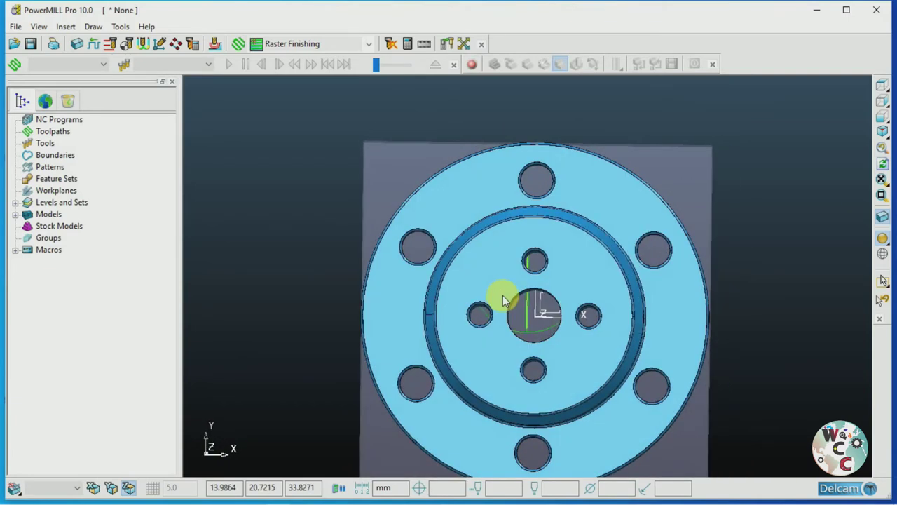
pyautogui.scroll(-2, 494, 289)
pyautogui.moveTo(543, 343)
pyautogui.mouseDown(button='middle')
pyautogui.moveTo(541, 237)
pyautogui.moveTo(562, 297)
pyautogui.mouseUp(button='middle')
pyautogui.scroll(2, 532, 279)
pyautogui.scroll(-2, 562, 297)
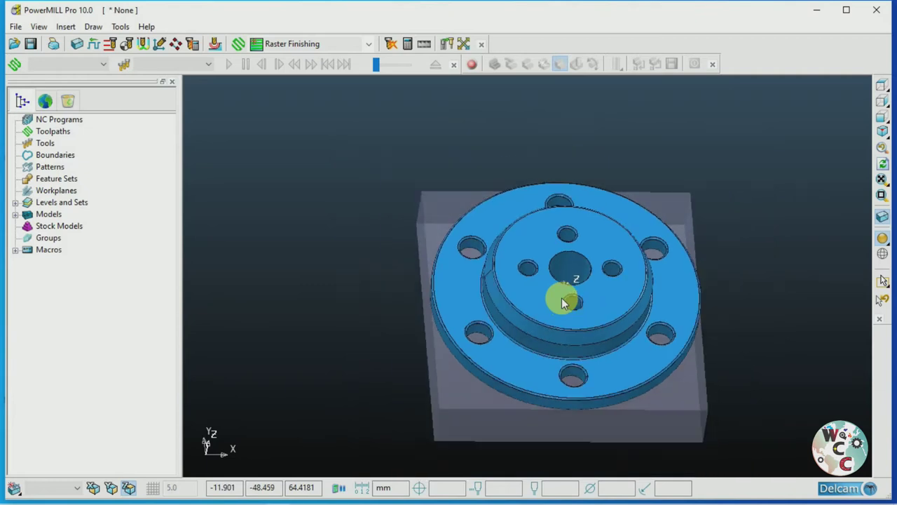
pyautogui.moveTo(550, 341); pyautogui.dragTo(567, 354, button='middle')
pyautogui.scroll(2, 584, 280)
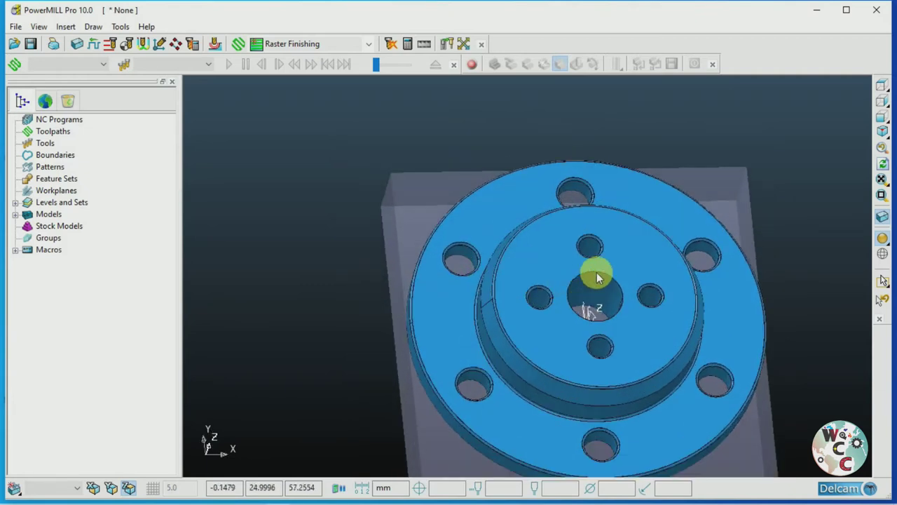
pyautogui.scroll(-3, 504, 196)
pyautogui.click(77, 43)
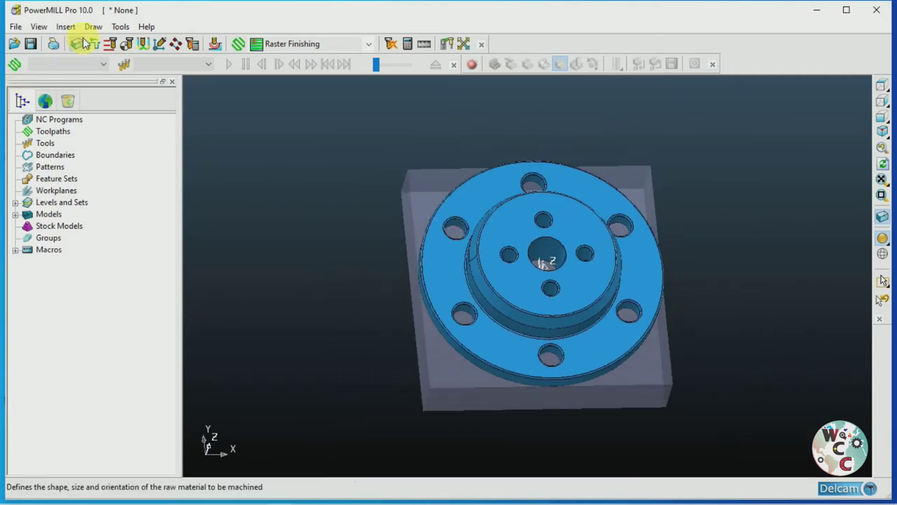
pyautogui.click(214, 331)
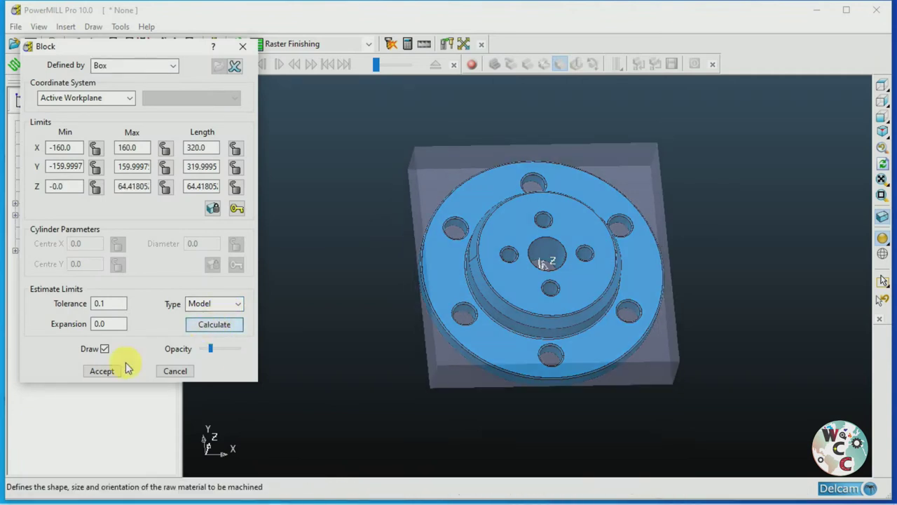
pyautogui.click(102, 372)
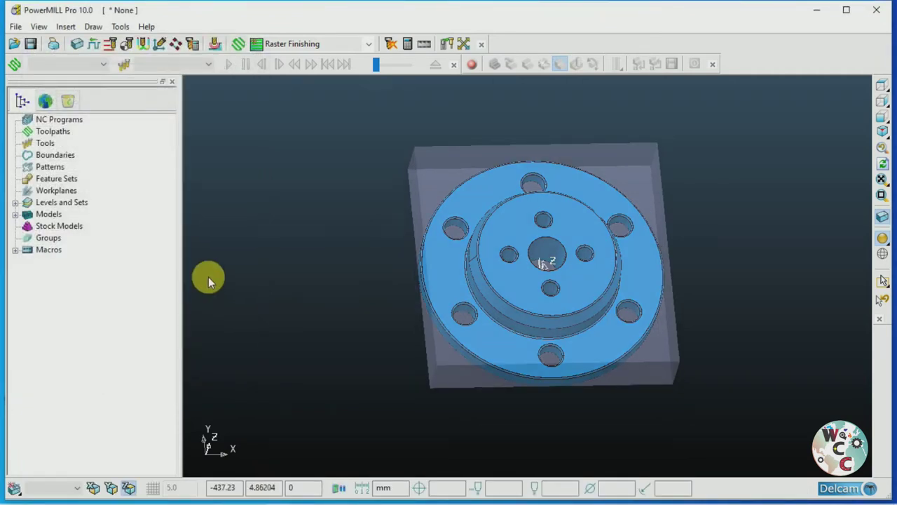
# Create workplane 1 positioned from the block at its top centre point.
pyautogui.rightClick(55, 196)
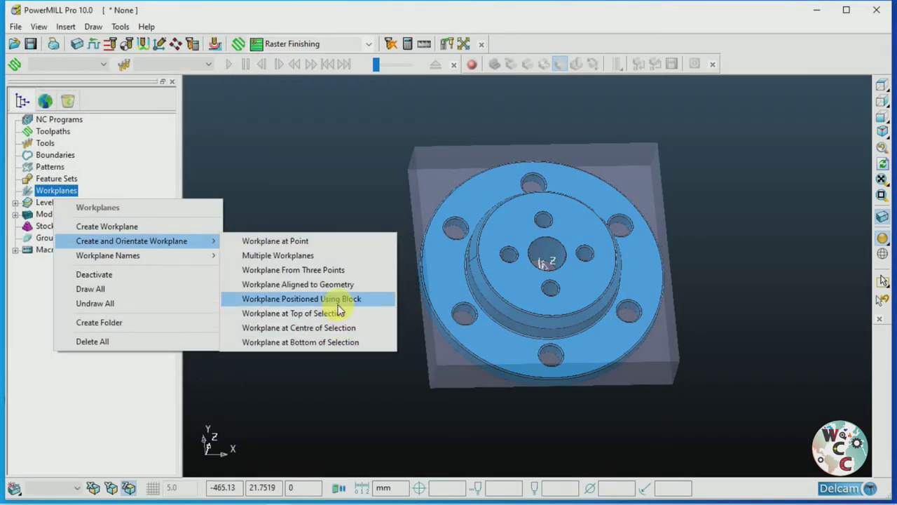
pyautogui.click(338, 303)
pyautogui.scroll(5, 501, 230)
pyautogui.click(593, 274)
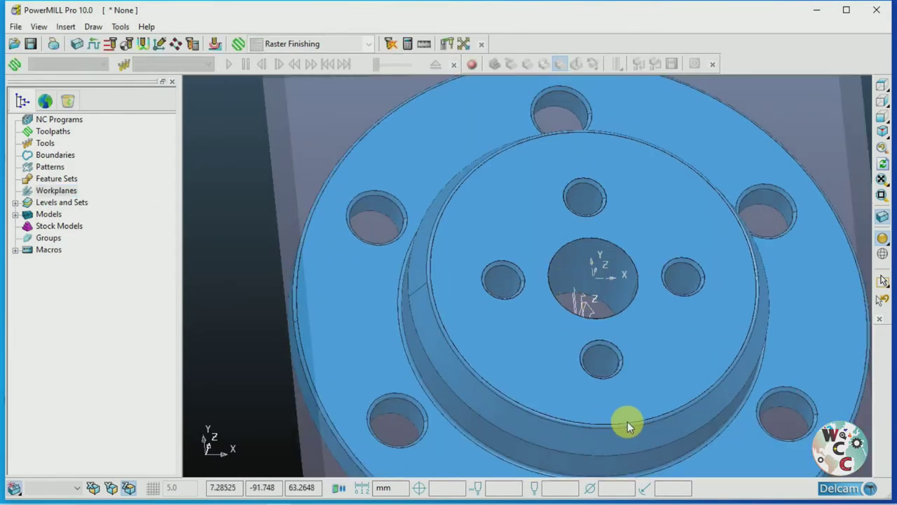
pyautogui.moveTo(628, 422); pyautogui.dragTo(393, 382, button='middle')
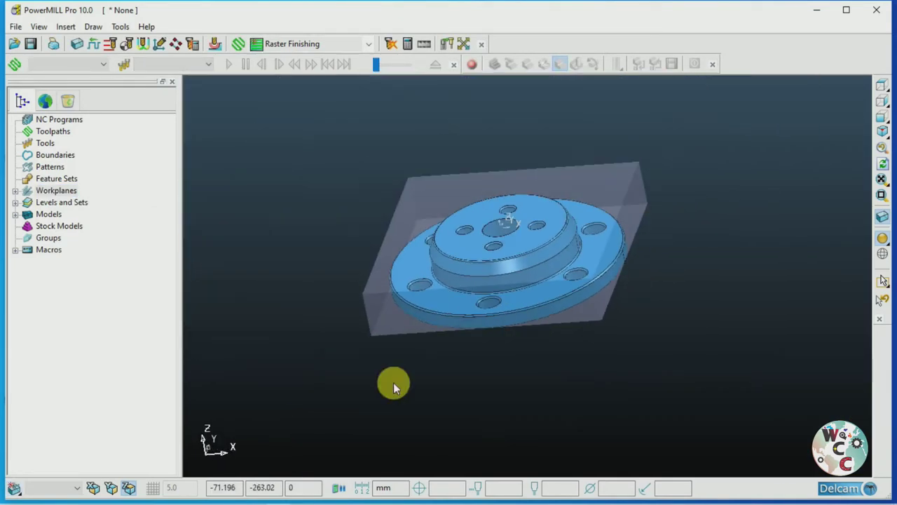
pyautogui.click(14, 191)
# Activate workplane 1 and recalculate the stock as a 320 diameter cylinder around the flange.
pyautogui.rightClick(59, 202)
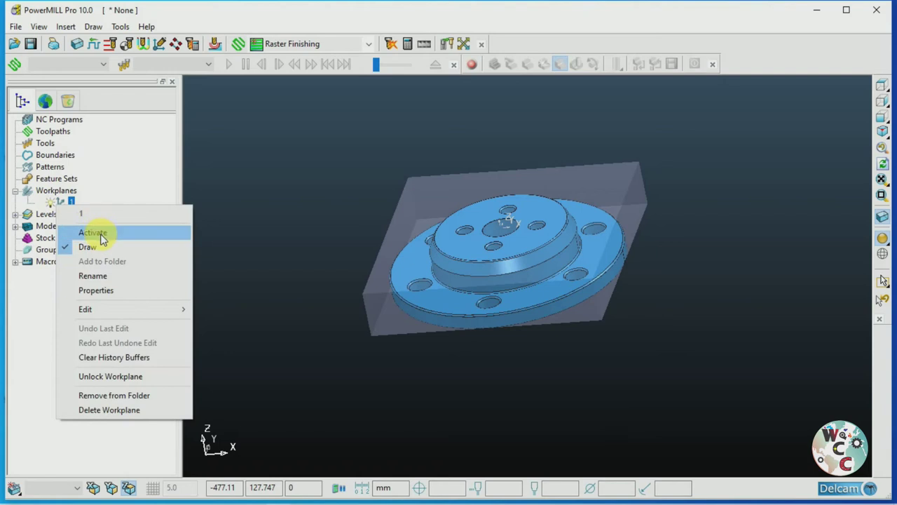
pyautogui.click(100, 234)
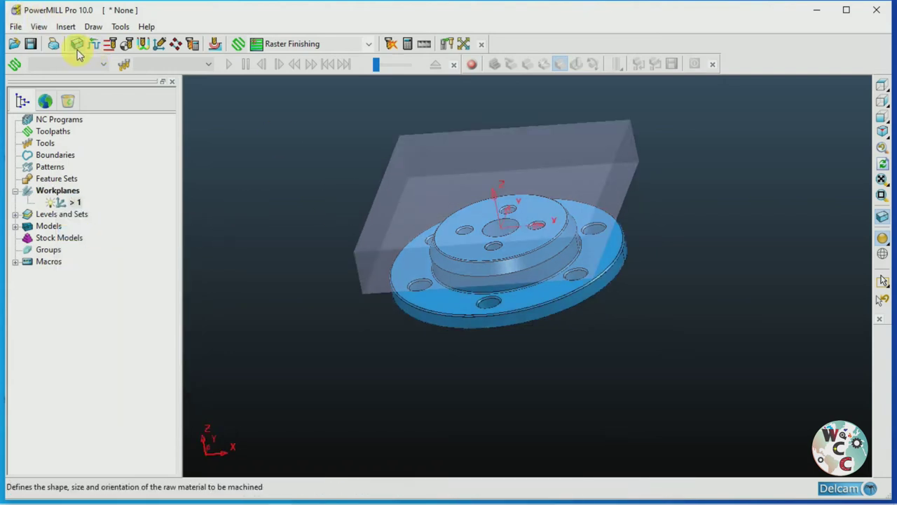
pyautogui.click(78, 48)
pyautogui.click(214, 324)
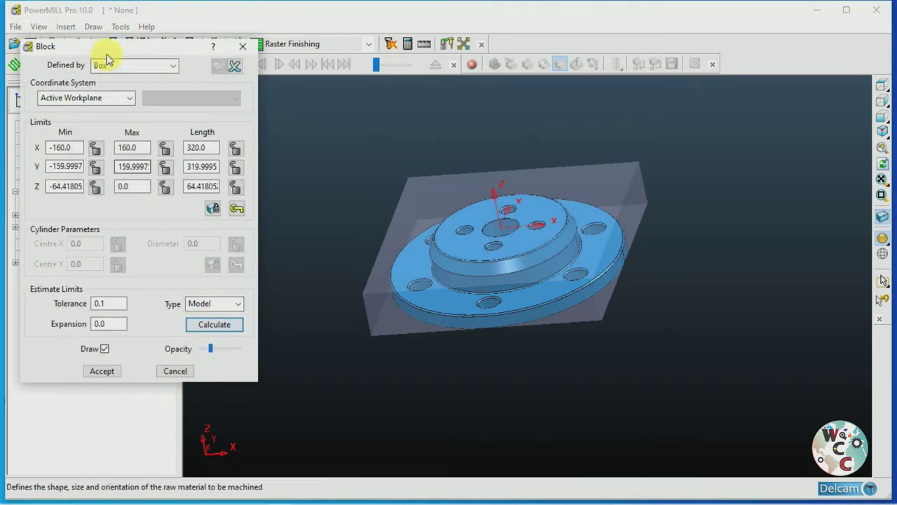
pyautogui.click(112, 64)
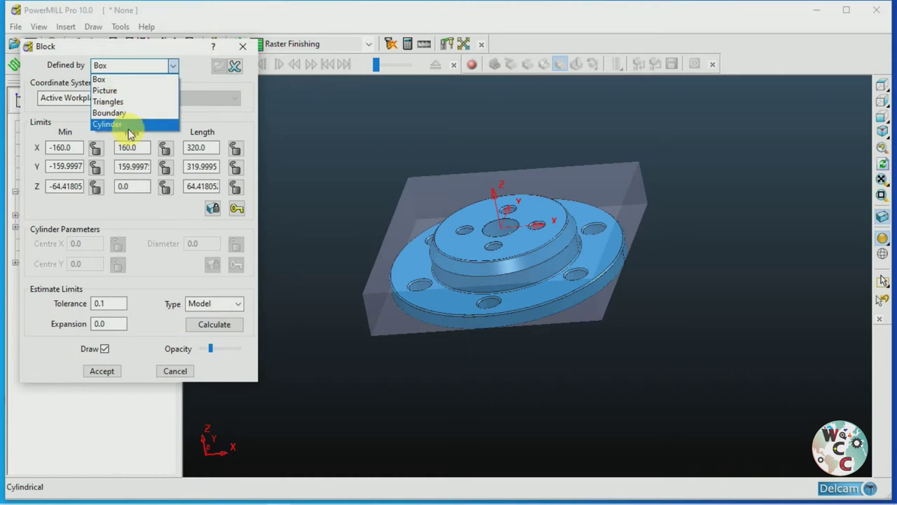
pyautogui.click(129, 133)
pyautogui.click(214, 324)
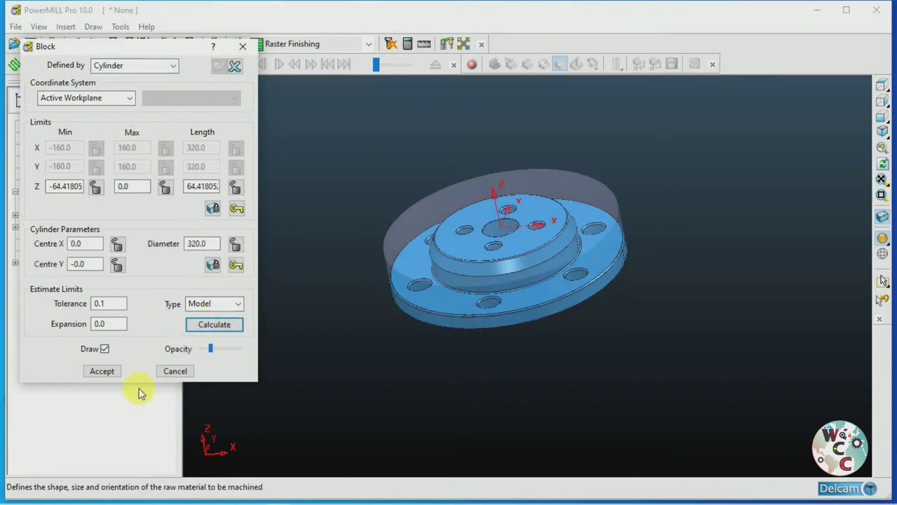
pyautogui.click(102, 371)
pyautogui.moveTo(396, 197)
pyautogui.mouseDown(button='middle')
pyautogui.moveTo(512, 253)
pyautogui.moveTo(540, 190)
pyautogui.moveTo(551, 328)
pyautogui.moveTo(526, 222)
pyautogui.moveTo(502, 300)
pyautogui.moveTo(492, 210)
pyautogui.moveTo(529, 178)
pyautogui.moveTo(531, 241)
pyautogui.moveTo(481, 208)
pyautogui.moveTo(514, 237)
pyautogui.mouseUp(button='middle')
pyautogui.scroll(-3, 529, 254)
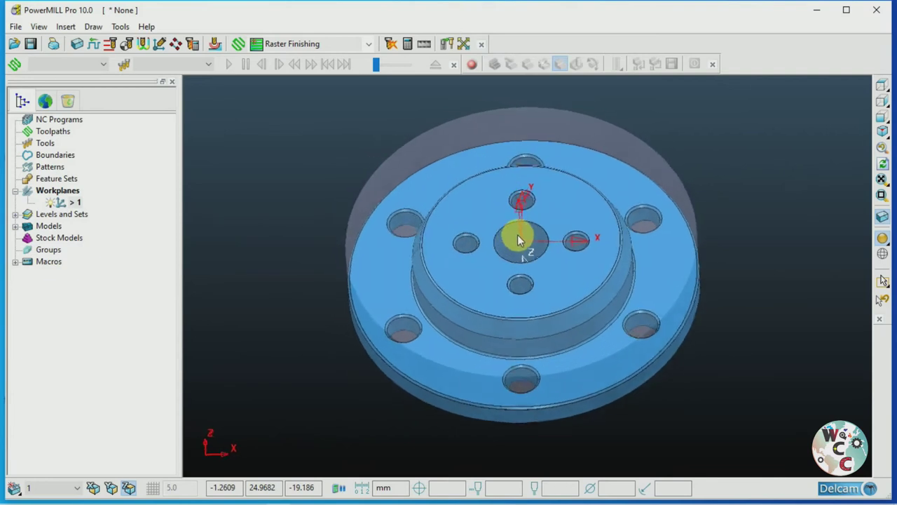
pyautogui.scroll(3, 521, 237)
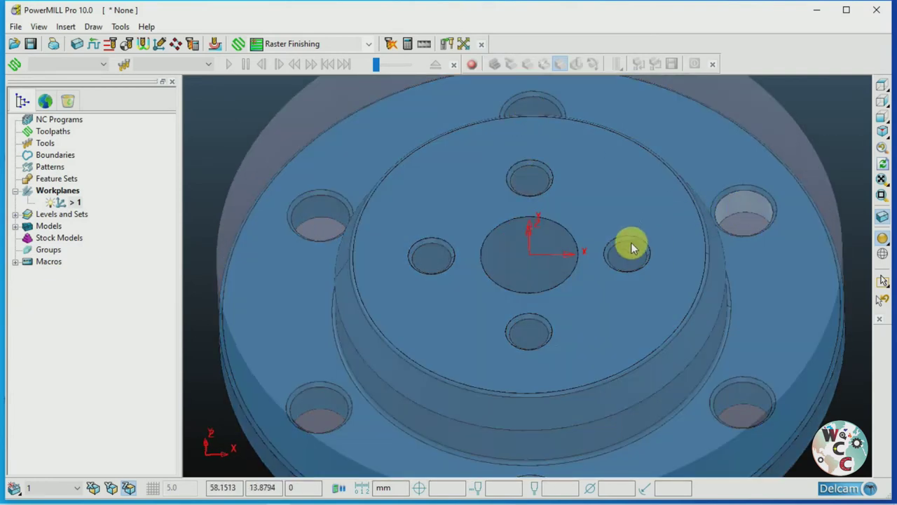
pyautogui.scroll(-3, 648, 236)
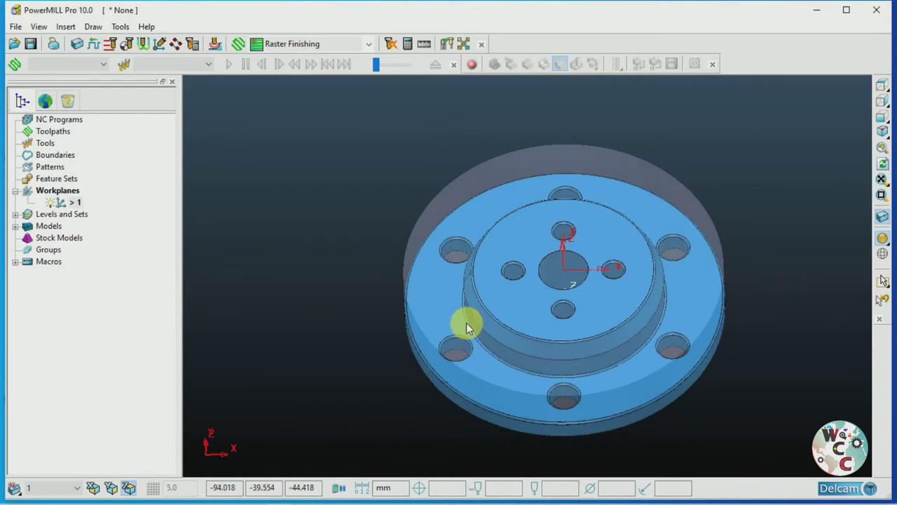
pyautogui.moveTo(587, 231)
pyautogui.mouseDown(button='middle')
pyautogui.moveTo(553, 187)
pyautogui.moveTo(587, 215)
pyautogui.moveTo(578, 186)
pyautogui.mouseUp(button='middle')
pyautogui.scroll(-3, 561, 246)
pyautogui.moveTo(577, 270); pyautogui.dragTo(593, 293, button='middle')
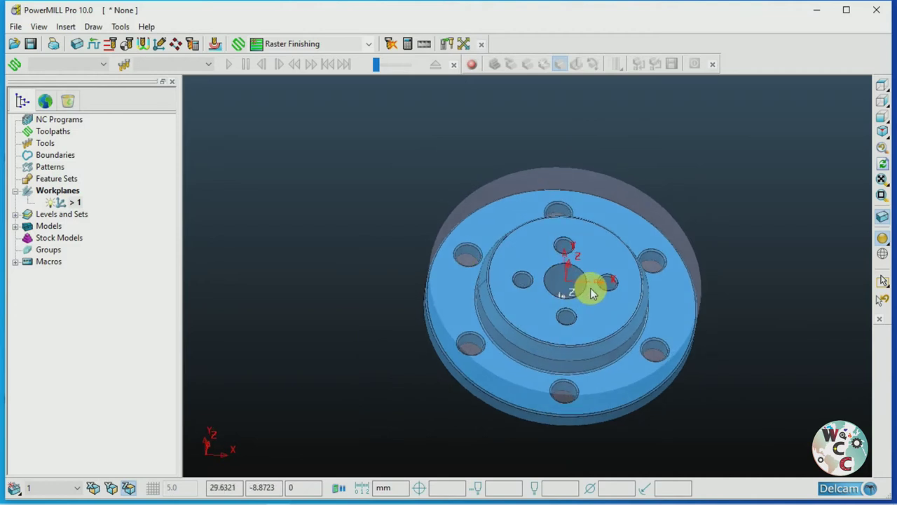
pyautogui.scroll(3, 564, 256)
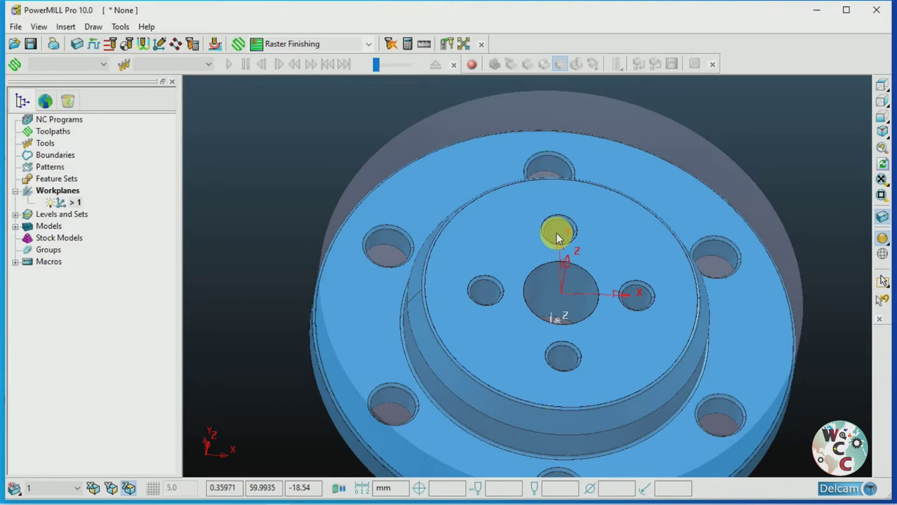
pyautogui.moveTo(558, 238); pyautogui.dragTo(556, 233)
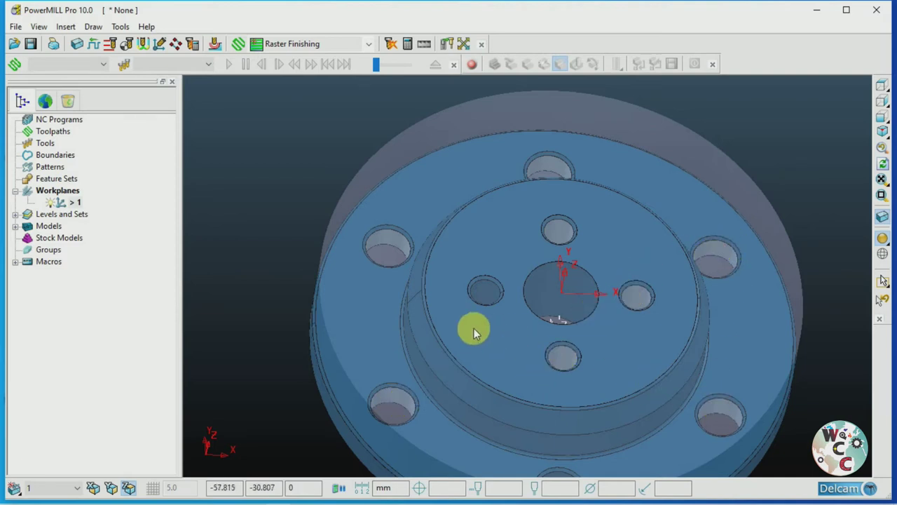
pyautogui.scroll(-5, 478, 293)
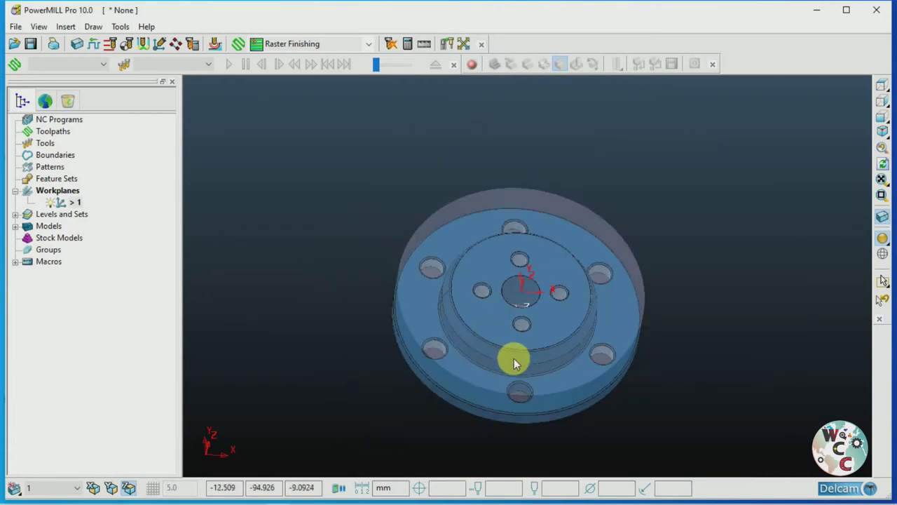
pyautogui.scroll(6, 519, 393)
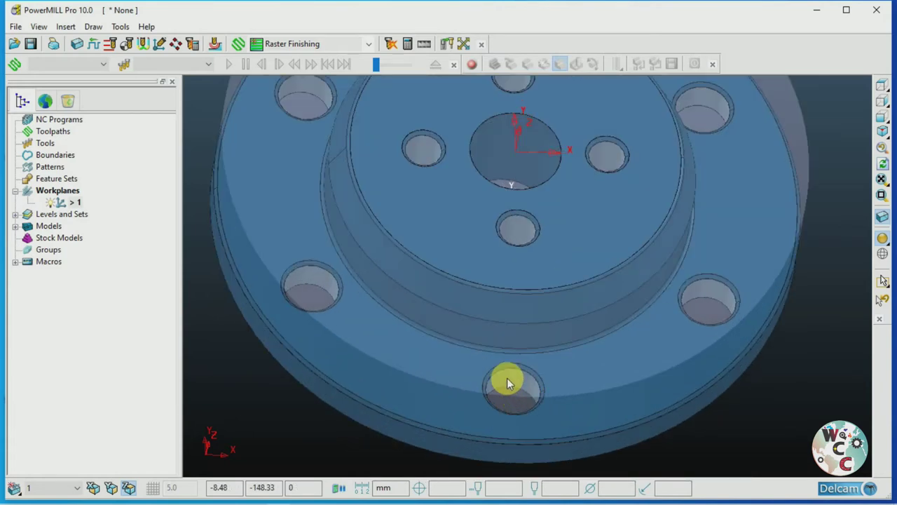
pyautogui.scroll(-3, 507, 378)
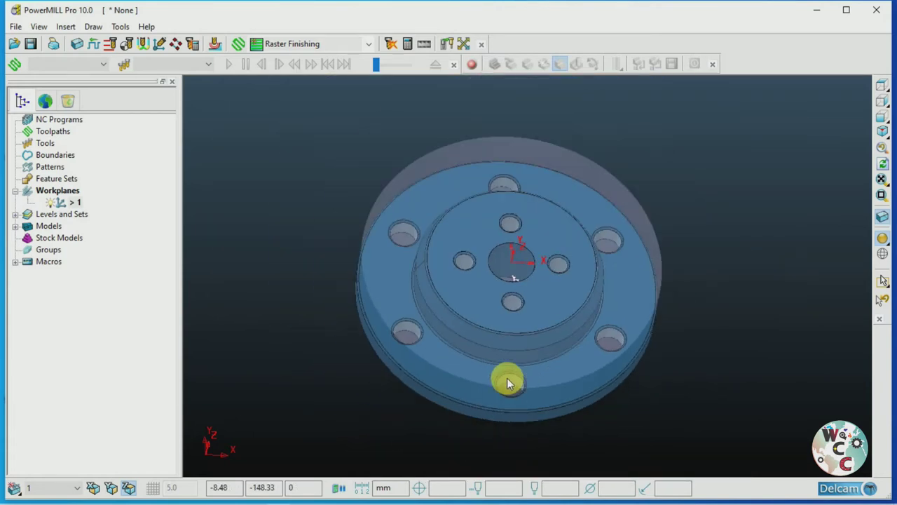
# Recognise all holes in the flange model as hole features in a new feature set.
pyautogui.rightClick(40, 182)
pyautogui.click(101, 227)
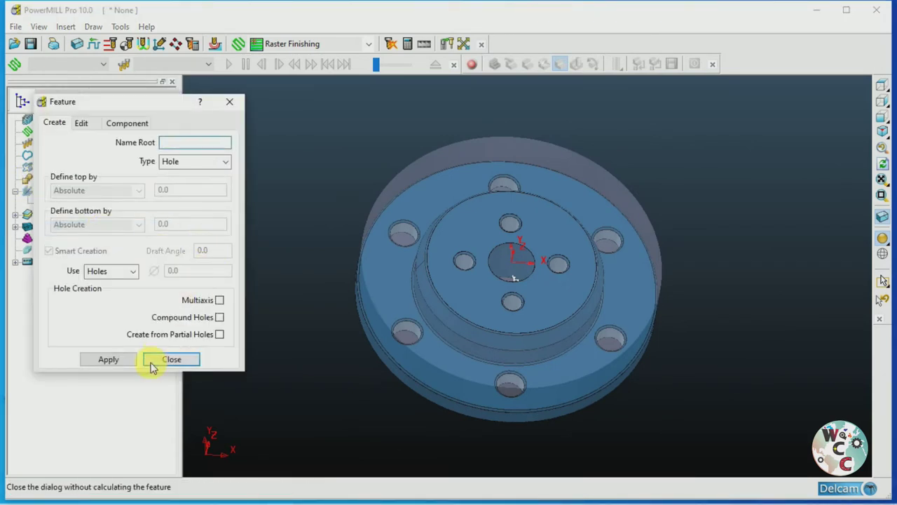
pyautogui.click(99, 363)
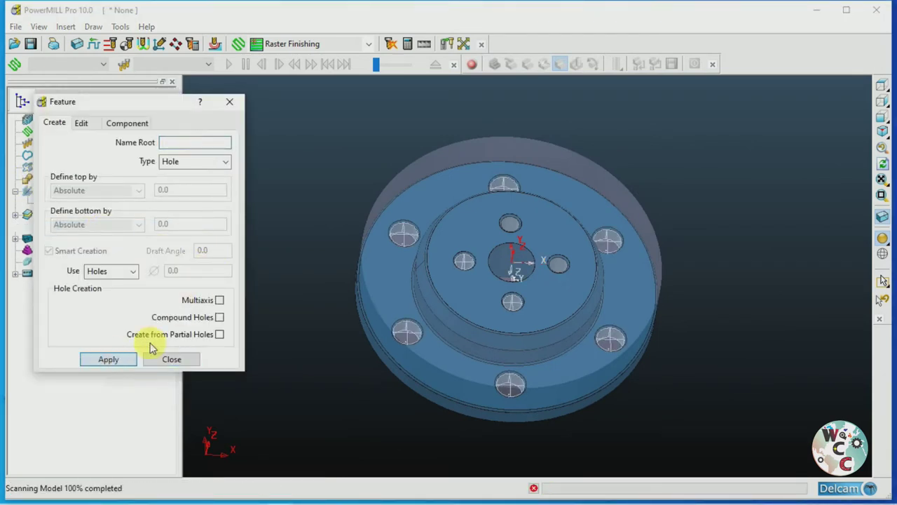
pyautogui.click(168, 361)
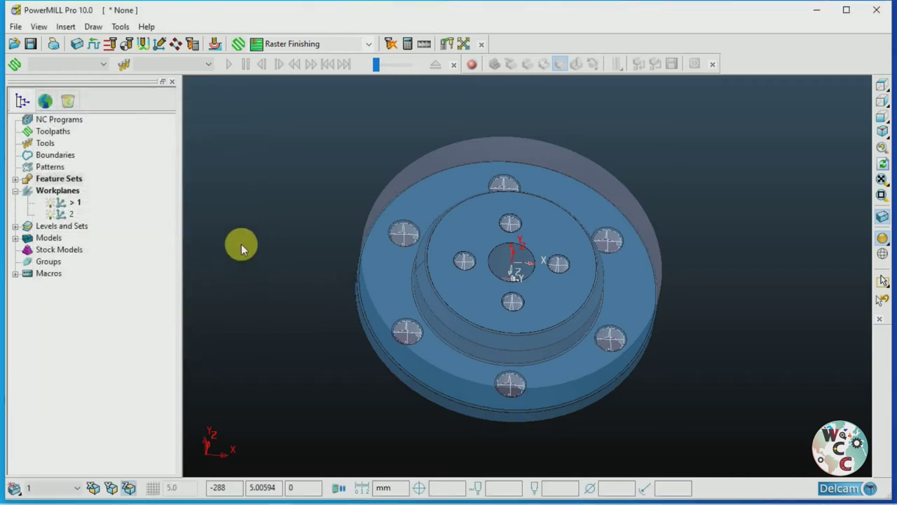
pyautogui.moveTo(456, 281)
pyautogui.mouseDown(button='middle')
pyautogui.moveTo(427, 311)
pyautogui.moveTo(591, 267)
pyautogui.moveTo(526, 131)
pyautogui.moveTo(567, 288)
pyautogui.mouseUp(button='middle')
pyautogui.scroll(2, 364, 207)
pyautogui.scroll(1, 385, 242)
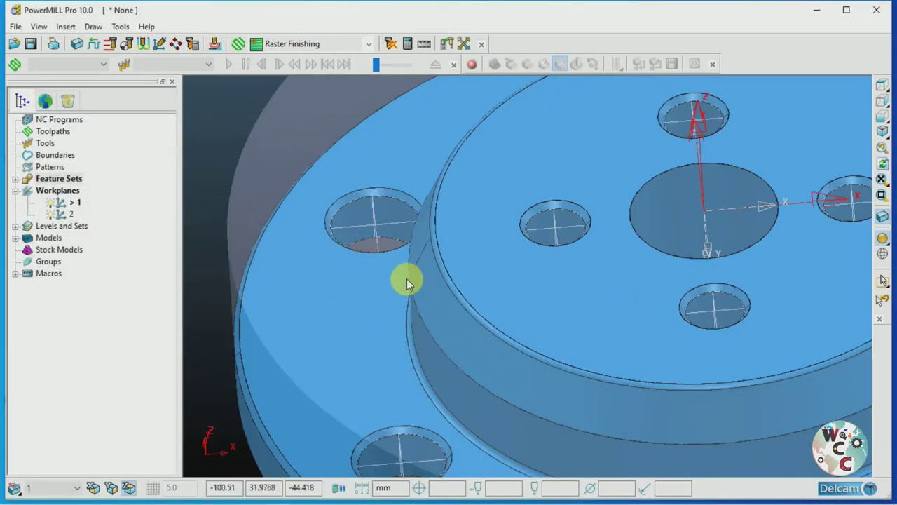
pyautogui.scroll(-2, 406, 288)
pyautogui.scroll(-2, 411, 303)
pyautogui.scroll(1, 476, 329)
pyautogui.moveTo(349, 311)
pyautogui.mouseDown(button='middle')
pyautogui.moveTo(513, 150)
pyautogui.moveTo(566, 129)
pyautogui.moveTo(512, 150)
pyautogui.moveTo(497, 180)
pyautogui.moveTo(534, 150)
pyautogui.mouseUp(button='middle')
pyautogui.scroll(3, 509, 154)
pyautogui.scroll(-3, 491, 197)
pyautogui.moveTo(437, 242)
pyautogui.mouseDown(button='middle')
pyautogui.moveTo(403, 340)
pyautogui.moveTo(330, 372)
pyautogui.moveTo(273, 366)
pyautogui.moveTo(467, 238)
pyautogui.moveTo(230, 420)
pyautogui.mouseUp(button='middle')
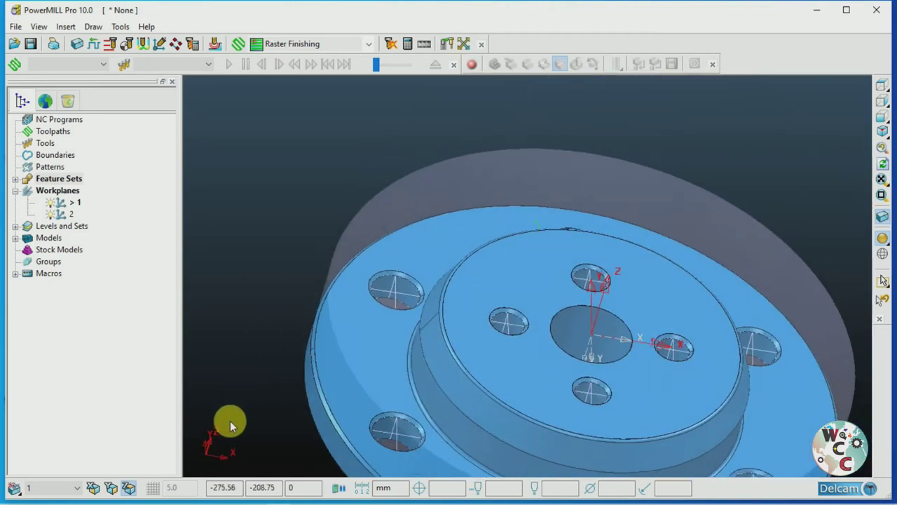
# Reverse the direction of the selected holes in feature set 1.
pyautogui.click(17, 179)
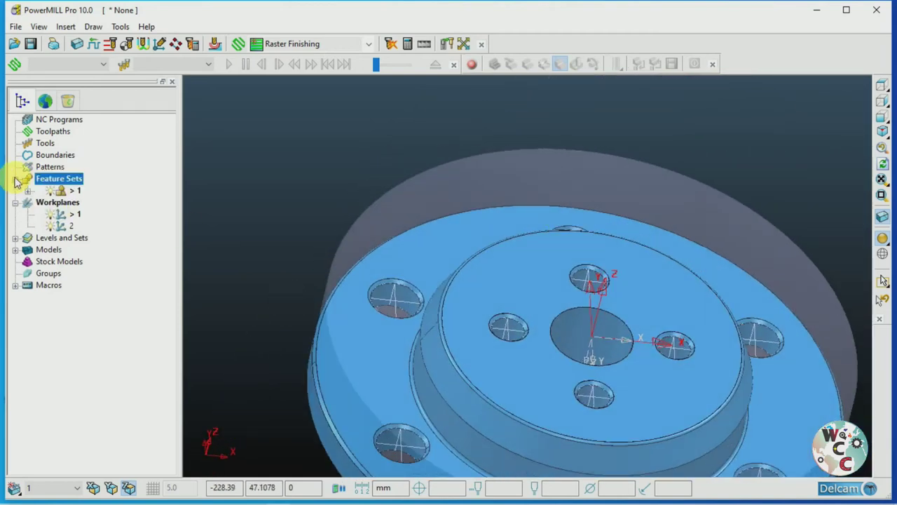
pyautogui.rightClick(62, 194)
pyautogui.moveTo(92, 442)
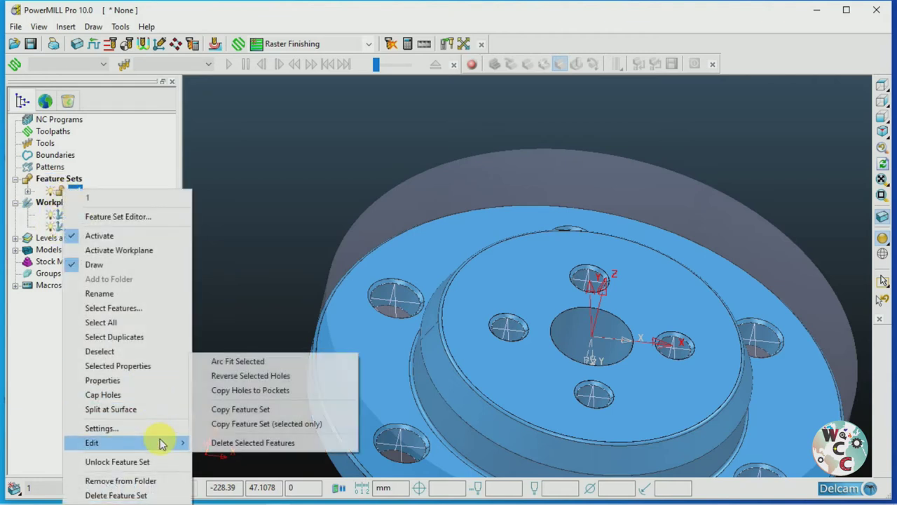
pyautogui.click(269, 378)
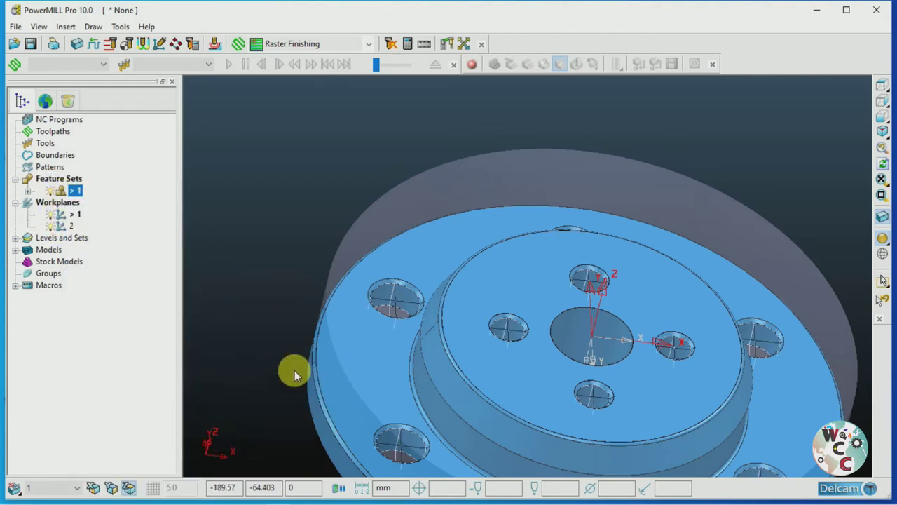
pyautogui.scroll(-3, 466, 237)
pyautogui.scroll(3, 518, 300)
pyautogui.scroll(1, 473, 254)
pyautogui.scroll(2, 484, 288)
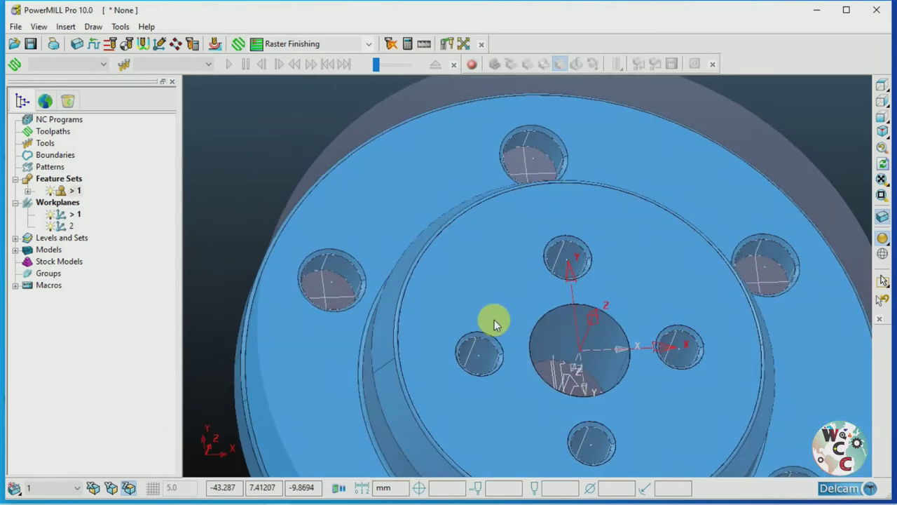
pyautogui.scroll(1, 542, 301)
pyautogui.scroll(2, 659, 319)
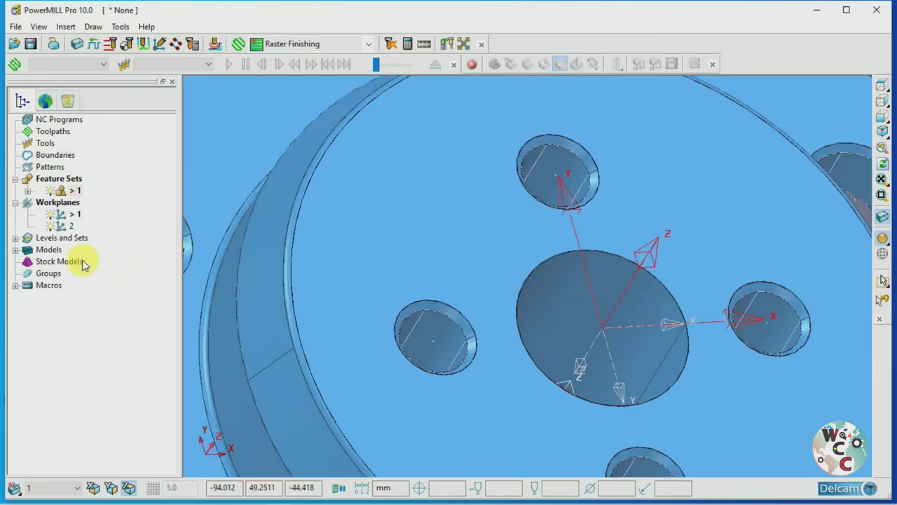
# Delete workplane 2, leaving workplane 1 as the only workplane.
pyautogui.rightClick(67, 230)
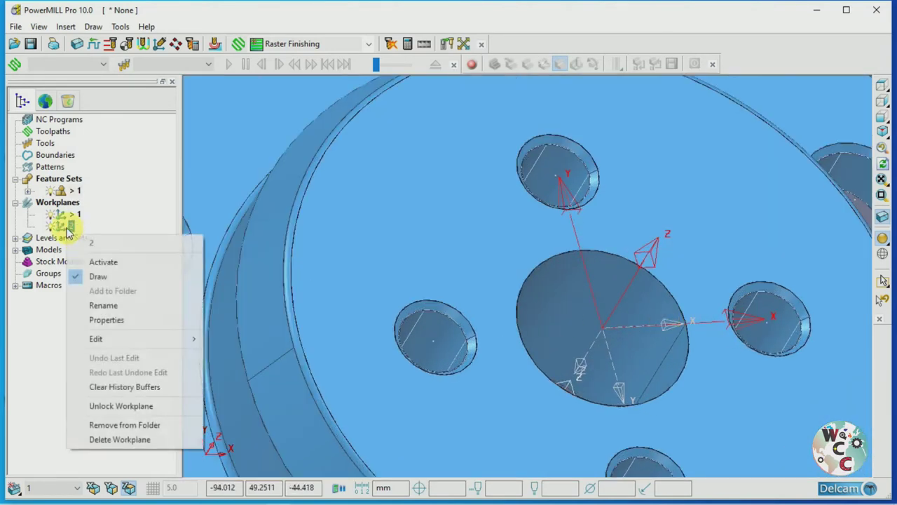
pyautogui.click(108, 439)
pyautogui.scroll(-3, 452, 231)
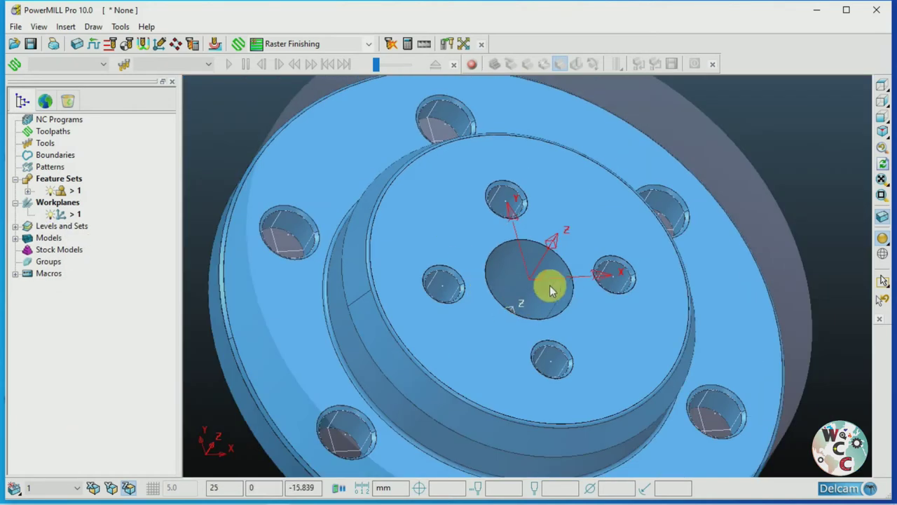
pyautogui.keyDown('shift'); pyautogui.moveTo(549, 287); pyautogui.dragTo(397, 261, button='middle'); pyautogui.keyUp('shift')
pyautogui.scroll(2, 382, 221)
pyautogui.scroll(-3, 652, 301)
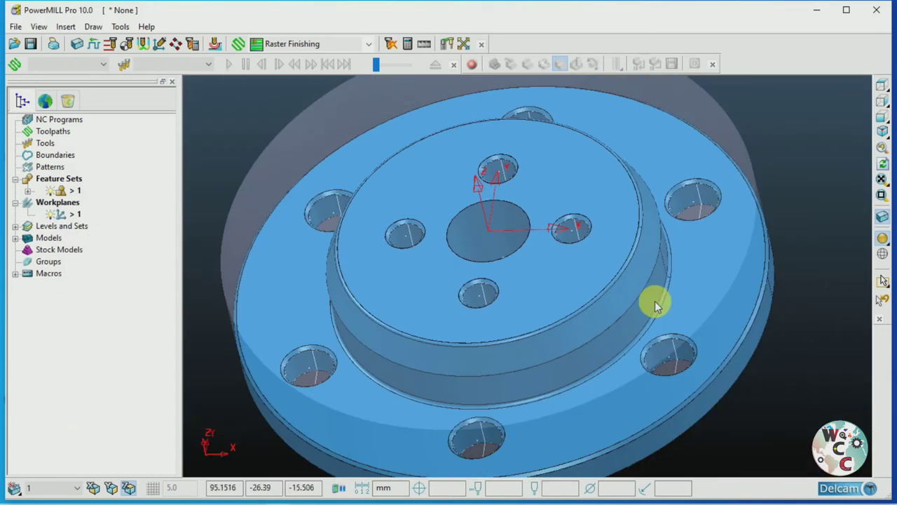
pyautogui.scroll(-1, 652, 301)
pyautogui.moveTo(507, 168)
pyautogui.mouseDown(button='middle')
pyautogui.moveTo(525, 226)
pyautogui.moveTo(490, 145)
pyautogui.moveTo(555, 292)
pyautogui.mouseUp(button='middle')
pyautogui.scroll(3, 631, 245)
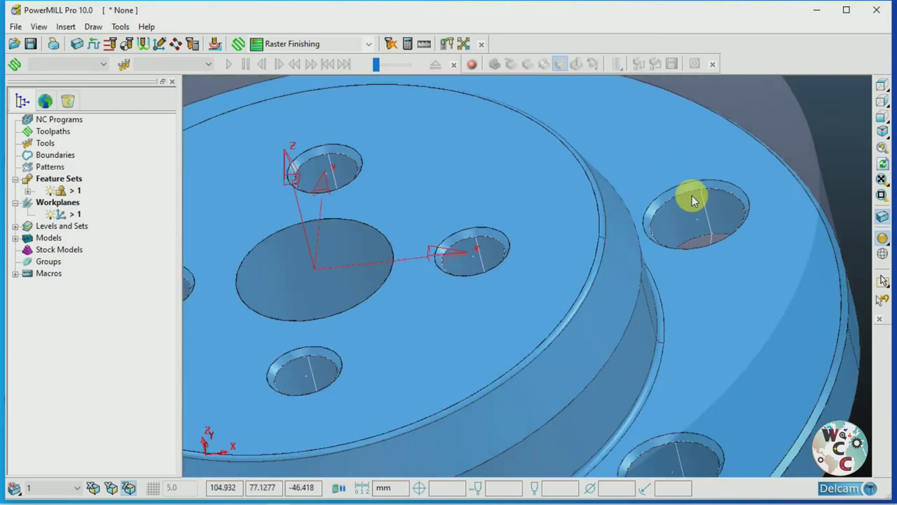
pyautogui.scroll(2, 690, 232)
pyautogui.scroll(-2, 694, 260)
pyautogui.scroll(-3, 698, 269)
pyautogui.moveTo(483, 282)
pyautogui.mouseDown(button='middle')
pyautogui.moveTo(511, 314)
pyautogui.moveTo(539, 317)
pyautogui.mouseUp(button='middle')
pyautogui.scroll(-2, 456, 232)
pyautogui.scroll(-1, 463, 249)
pyautogui.moveTo(481, 292); pyautogui.dragTo(488, 253, button='middle')
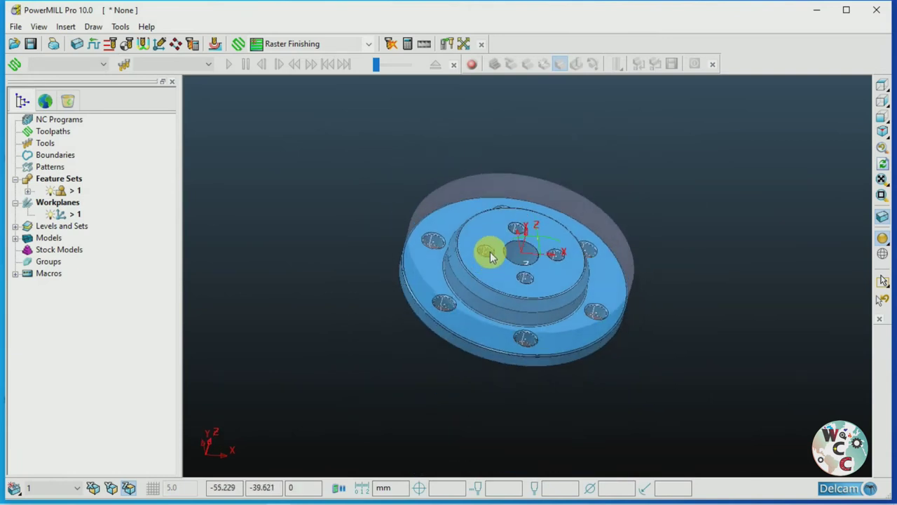
pyautogui.scroll(3, 486, 245)
pyautogui.scroll(-2, 491, 273)
pyautogui.moveTo(504, 293)
pyautogui.mouseDown(button='middle')
pyautogui.moveTo(467, 294)
pyautogui.moveTo(484, 311)
pyautogui.mouseUp(button='middle')
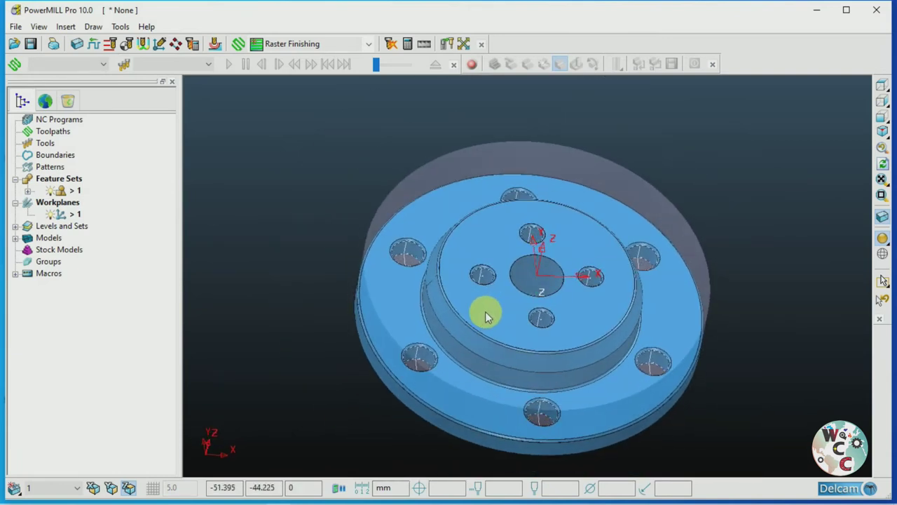
pyautogui.click(231, 51)
# Create Drilling toolpath 1 using a new 20 mm diameter drill tool.
pyautogui.click(234, 45)
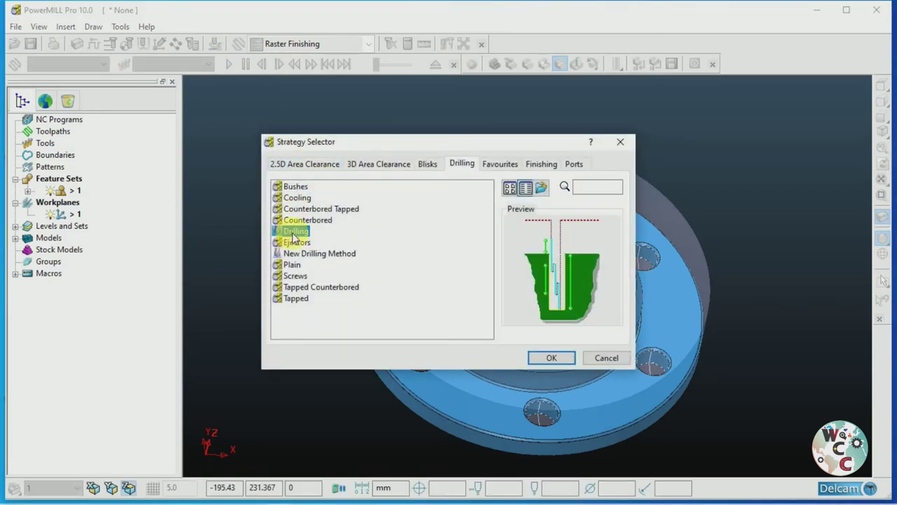
pyautogui.click(550, 359)
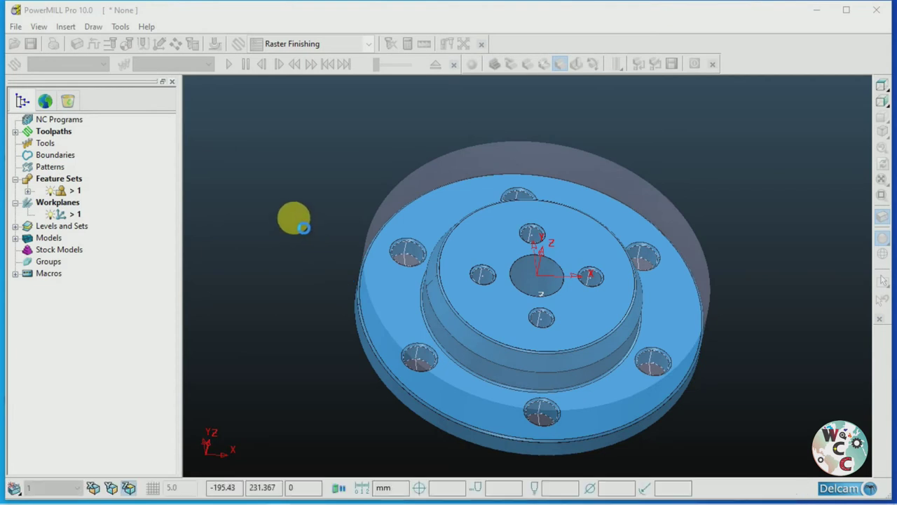
pyautogui.click(112, 82)
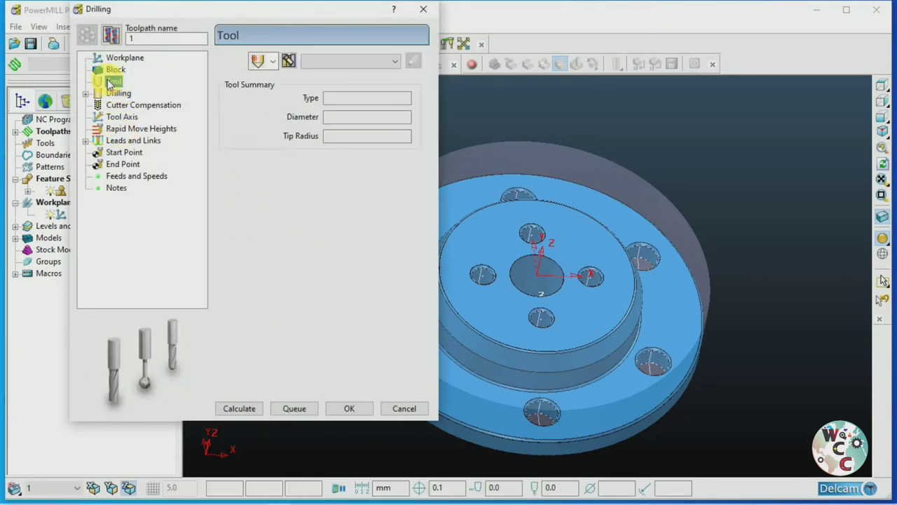
pyautogui.click(268, 65)
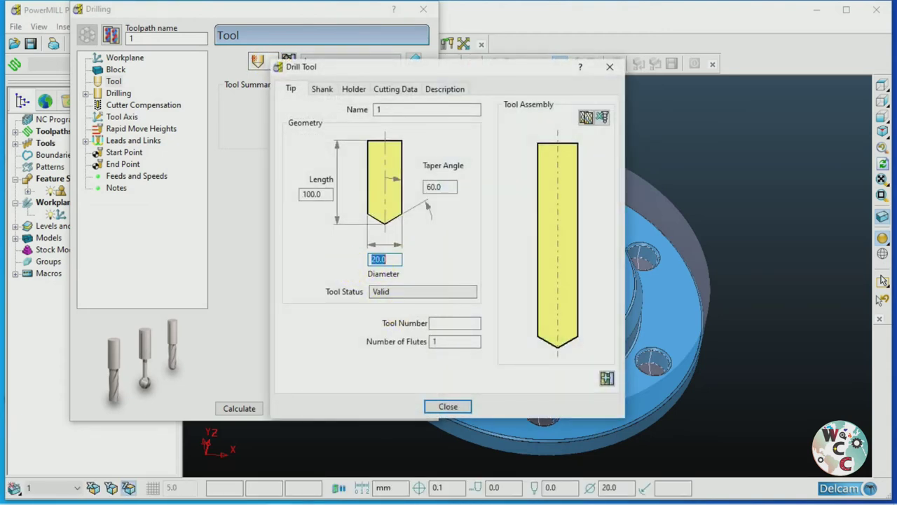
pyautogui.click(448, 406)
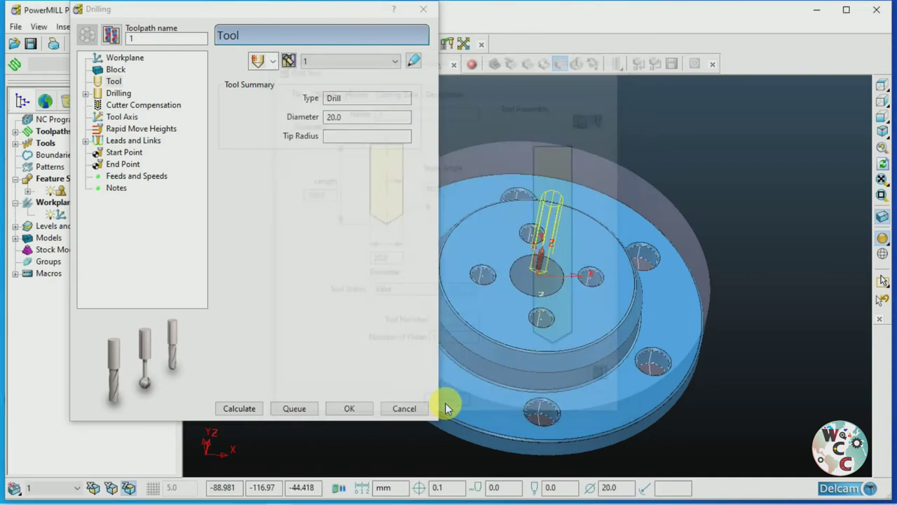
pyautogui.scroll(-3, 594, 334)
pyautogui.scroll(4, 484, 301)
pyautogui.scroll(2, 485, 300)
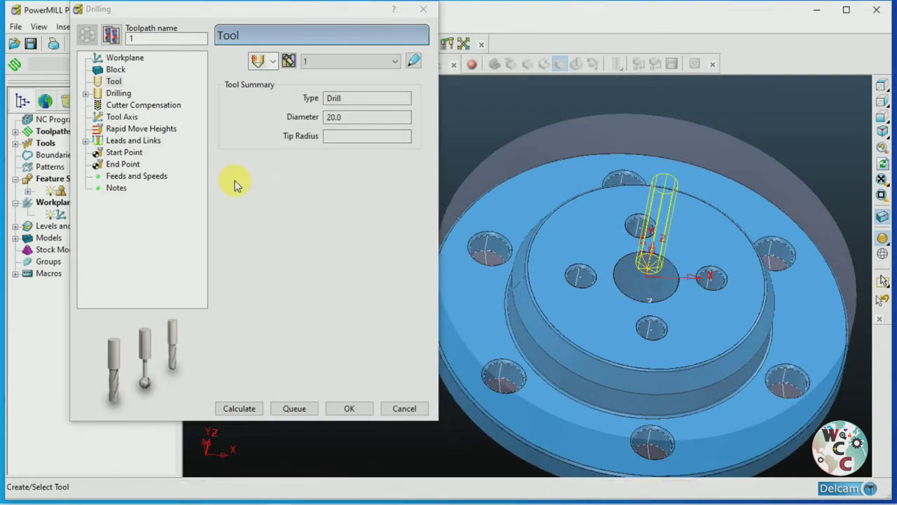
pyautogui.click(116, 94)
pyautogui.click(336, 71)
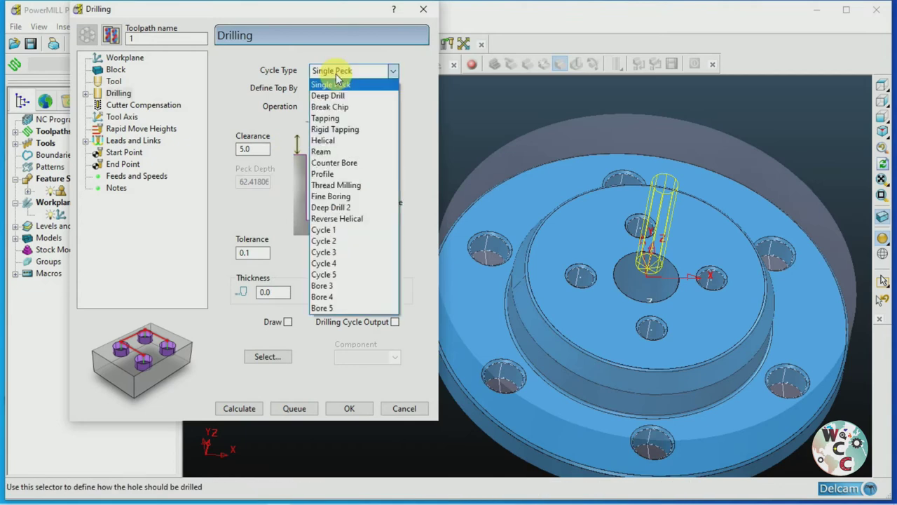
# Set the drilling cycle to Deep Drill with 0.2 dwell and Through Hole operation.
pyautogui.click(330, 96)
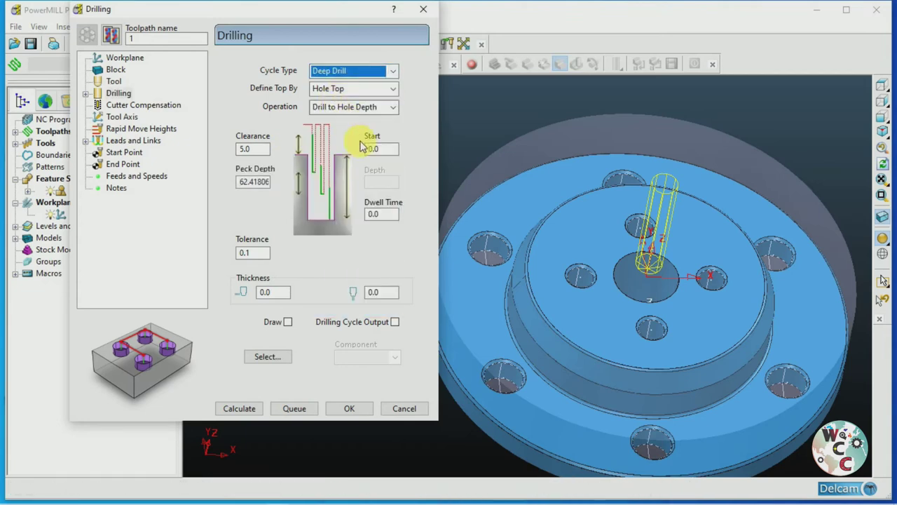
pyautogui.click(378, 214)
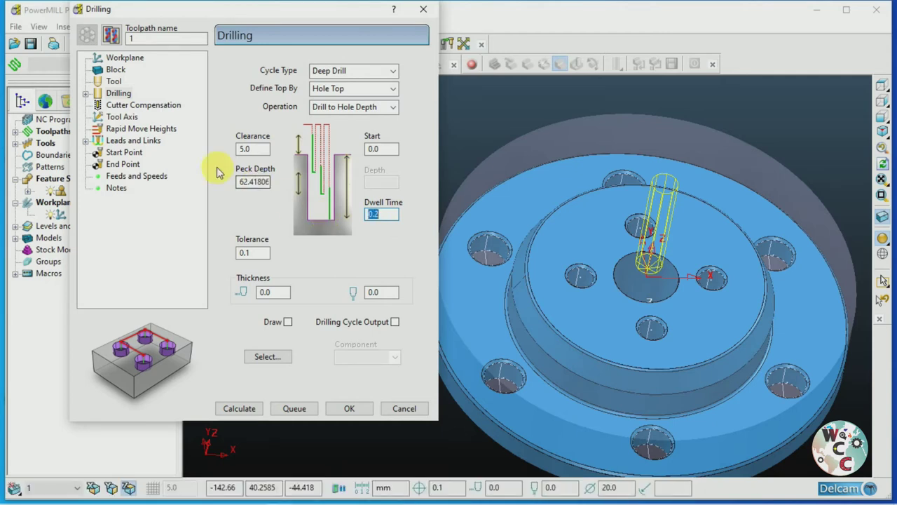
pyautogui.click(350, 109)
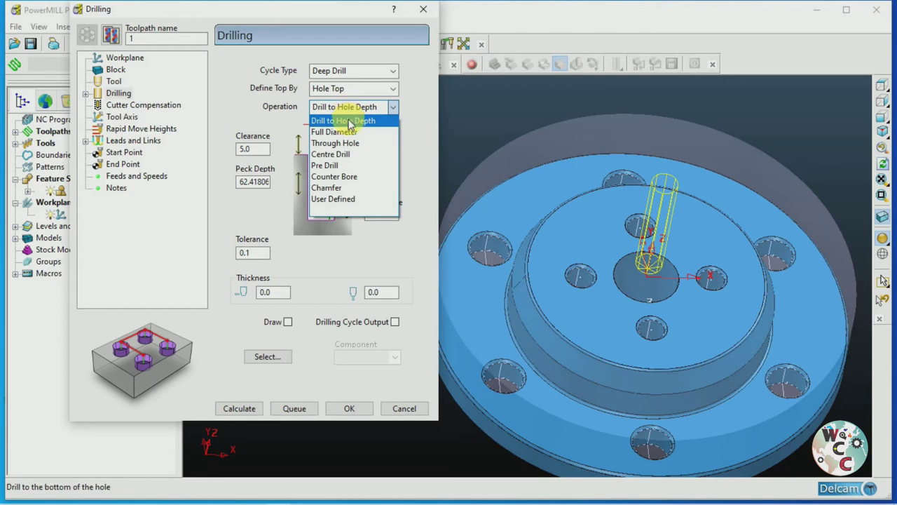
pyautogui.click(344, 143)
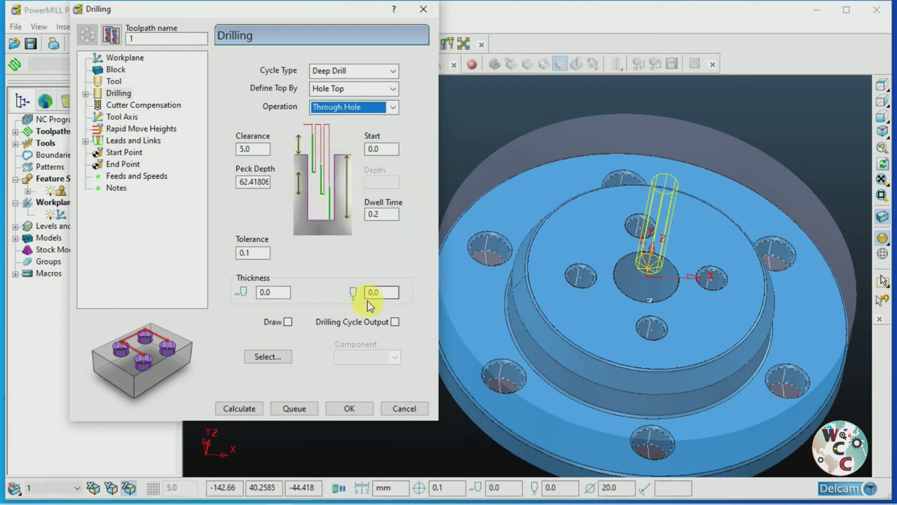
pyautogui.click(267, 357)
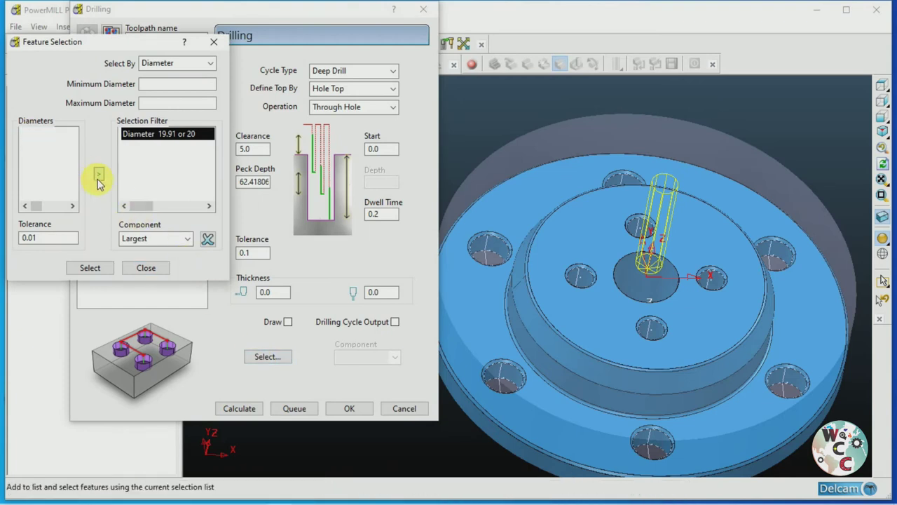
# Add the 30.00 diameter holes to the drilling hole selection.
pyautogui.click(31, 146)
pyautogui.click(98, 174)
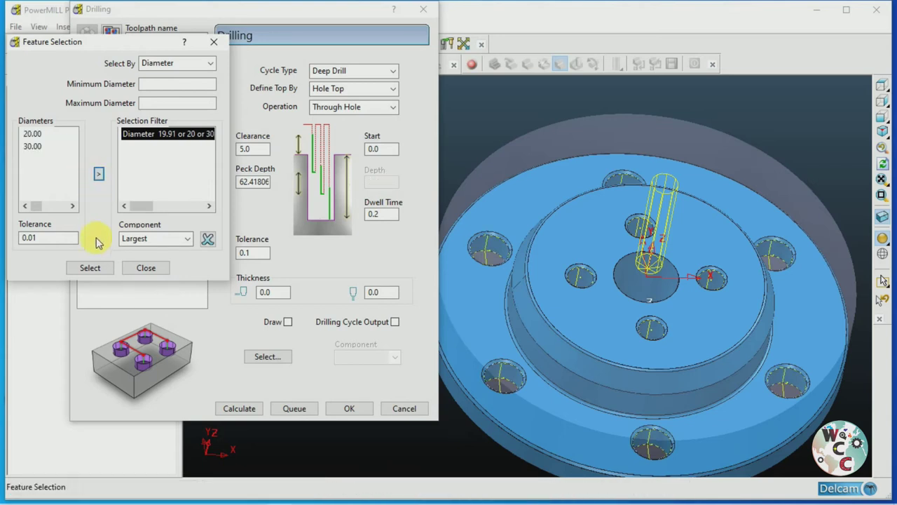
pyautogui.click(154, 265)
# Base rapid move heights on workplane 1, reset safe heights, and calculate the toolpath.
pyautogui.click(118, 117)
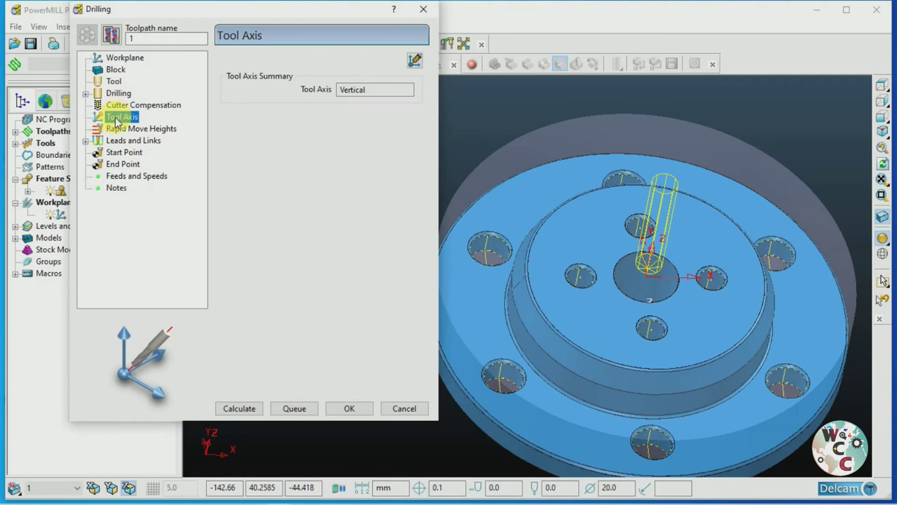
pyautogui.click(118, 131)
pyautogui.click(344, 89)
pyautogui.click(342, 111)
pyautogui.click(316, 212)
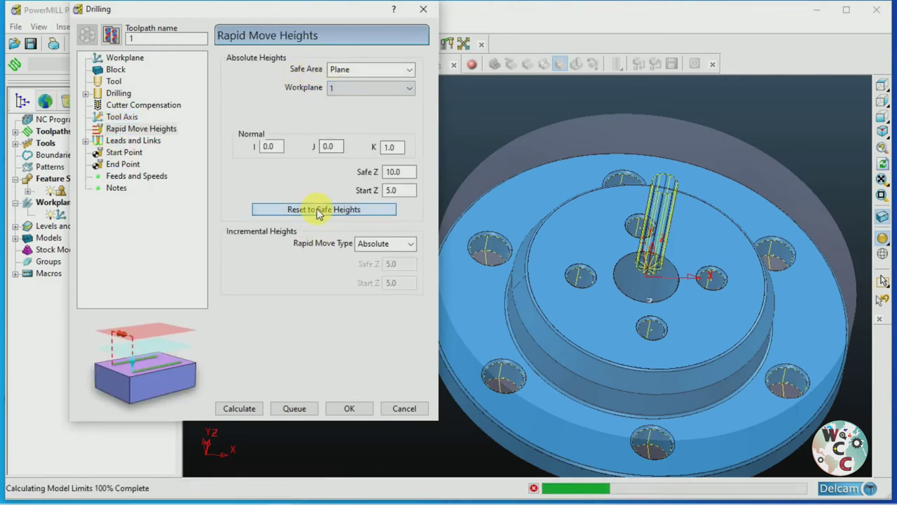
pyautogui.click(123, 143)
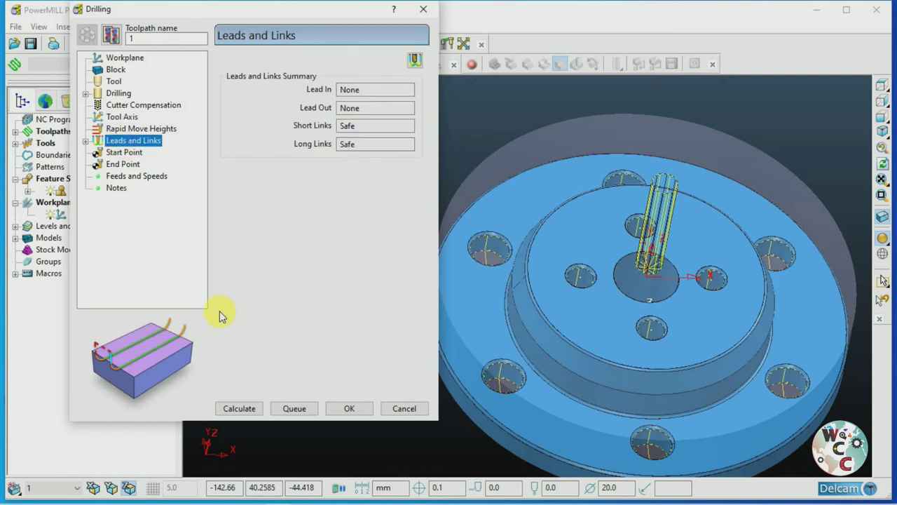
pyautogui.click(236, 408)
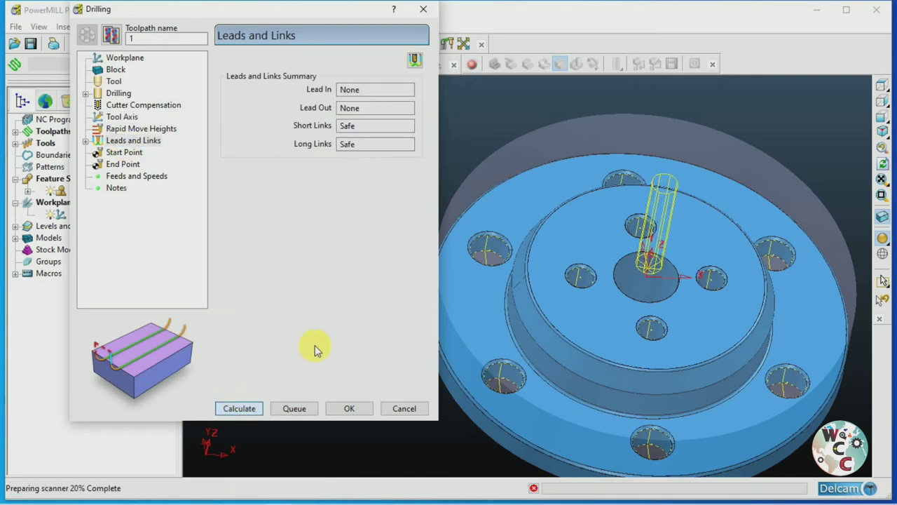
pyautogui.click(412, 411)
# Inspect the flange's left hole and a central boss hole, then dismiss the hole-diameter warning.
pyautogui.moveTo(548, 283); pyautogui.dragTo(537, 225, button='middle')
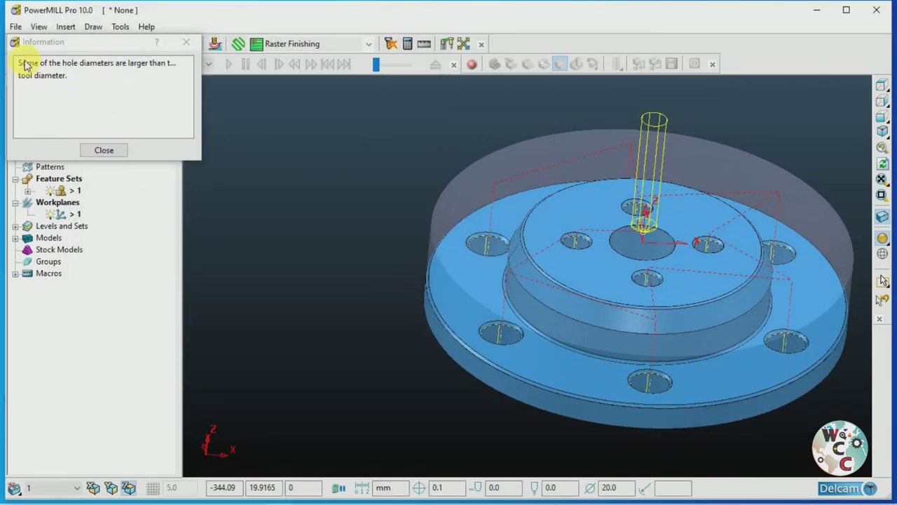
pyautogui.scroll(2, 705, 245)
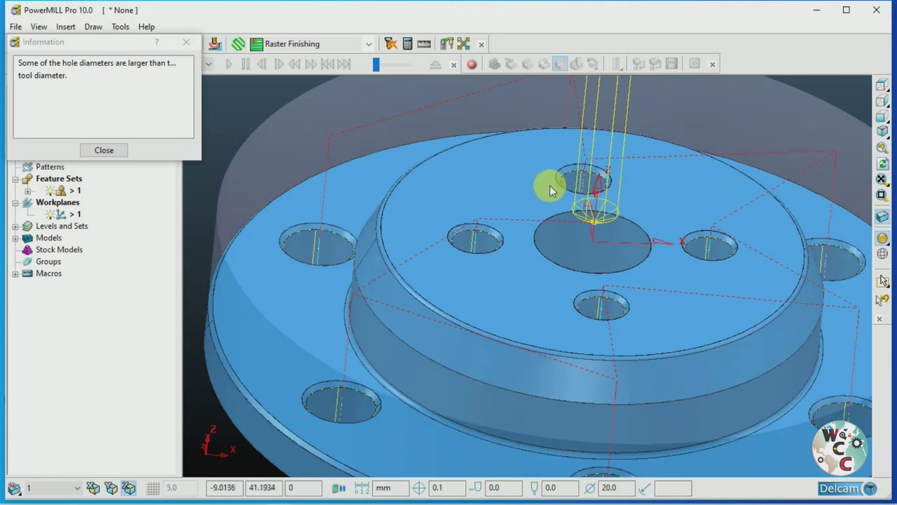
pyautogui.scroll(-2, 585, 171)
pyautogui.scroll(-1, 591, 158)
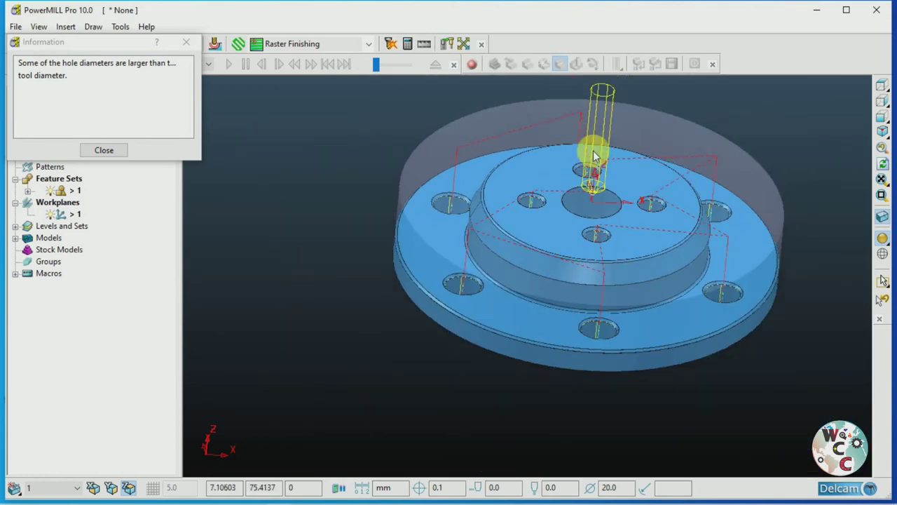
pyautogui.scroll(1, 593, 155)
pyautogui.scroll(1, 594, 138)
pyautogui.scroll(-1, 588, 140)
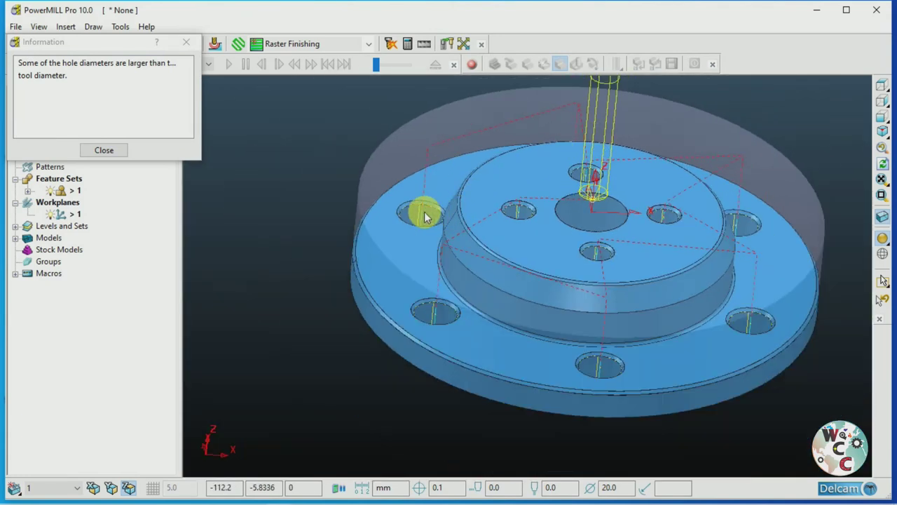
pyautogui.scroll(3, 424, 216)
pyautogui.click(436, 218)
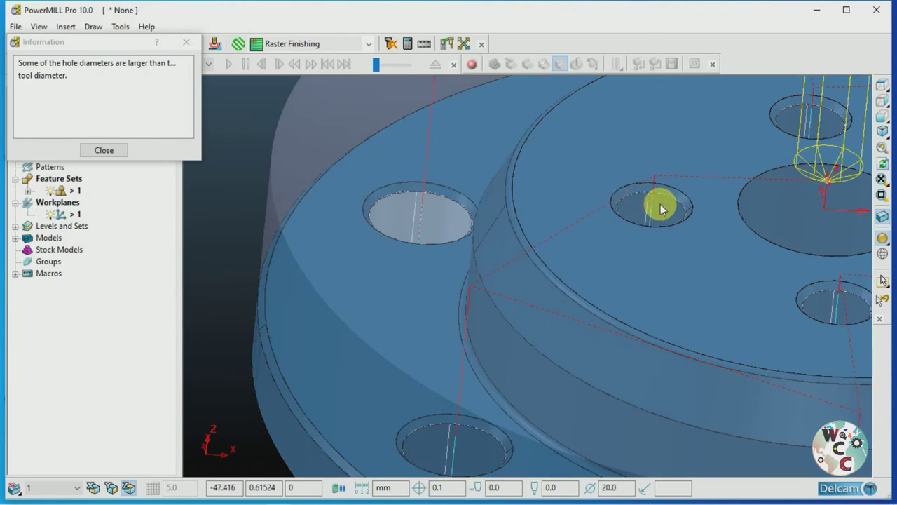
pyautogui.click(662, 208)
pyautogui.scroll(-2, 461, 215)
pyautogui.scroll(-2, 375, 220)
pyautogui.click(109, 148)
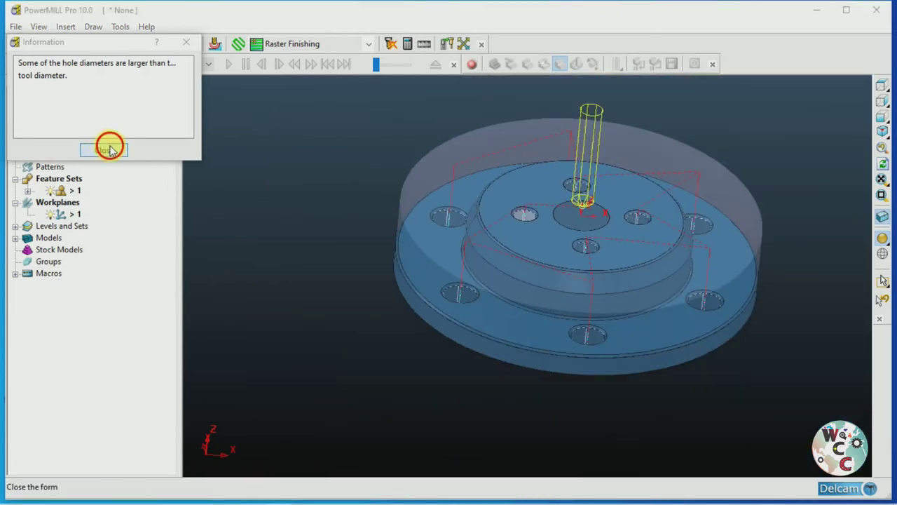
# Zoom and orbit to an oblique view of the whole flange with drilling toolpath 1.
pyautogui.scroll(2, 530, 218)
pyautogui.scroll(2, 531, 218)
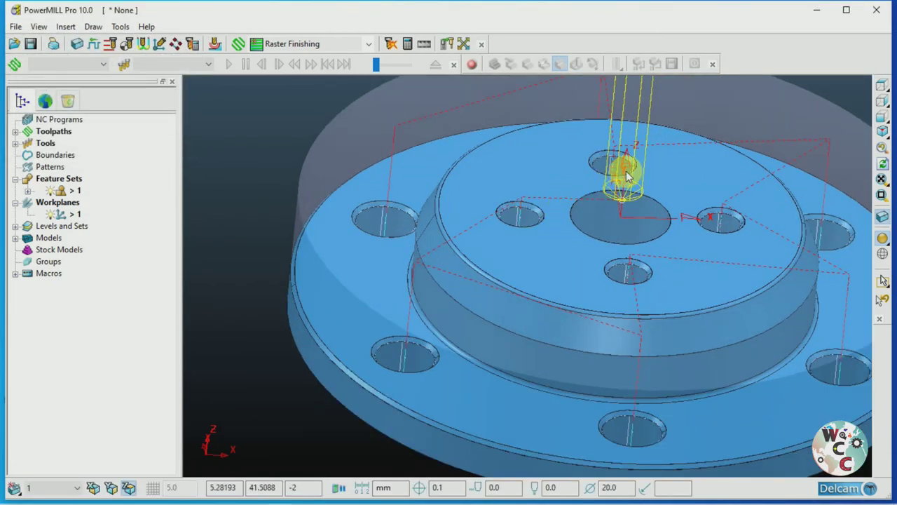
pyautogui.scroll(2, 441, 245)
pyautogui.scroll(-2, 434, 251)
pyautogui.scroll(-2, 413, 247)
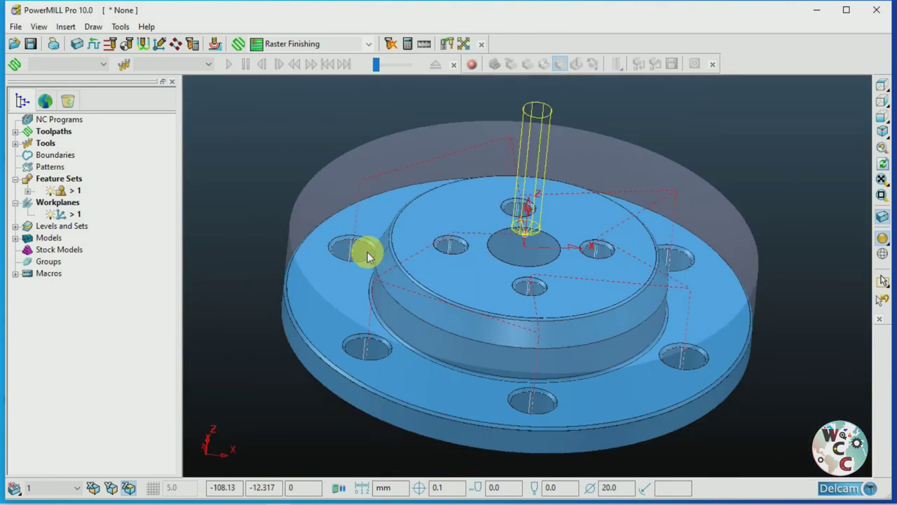
pyautogui.scroll(4, 351, 254)
pyautogui.scroll(-2, 327, 247)
pyautogui.scroll(4, 449, 197)
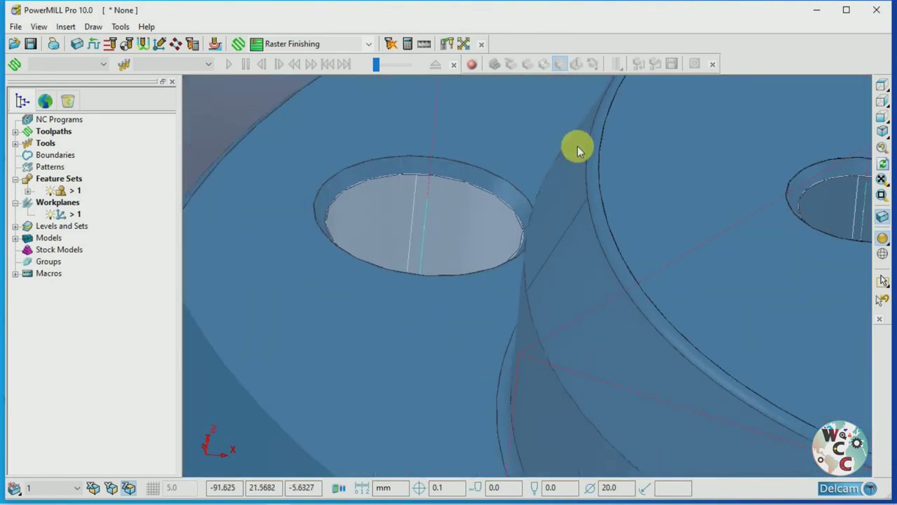
pyautogui.scroll(-3, 549, 160)
pyautogui.scroll(1, 530, 217)
pyautogui.scroll(-1, 530, 225)
pyautogui.scroll(-2, 527, 232)
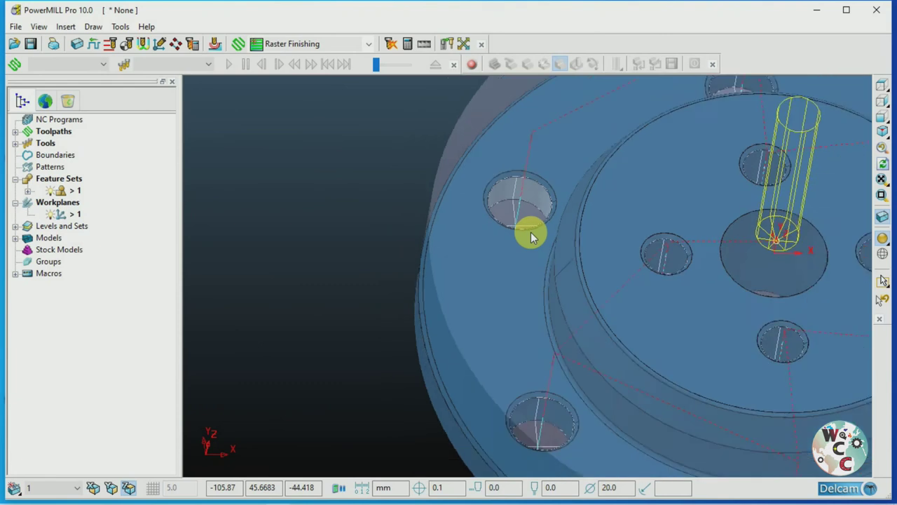
pyautogui.scroll(-3, 554, 237)
pyautogui.scroll(3, 653, 256)
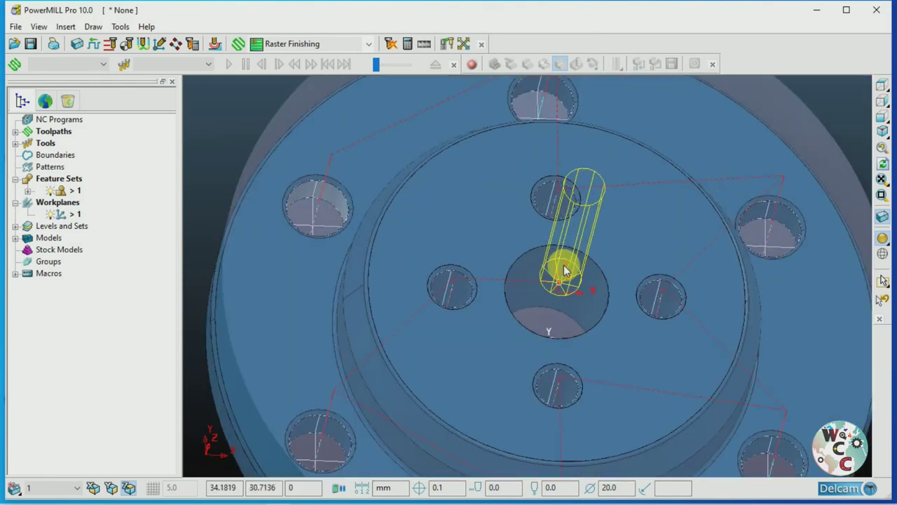
pyautogui.moveTo(641, 231); pyautogui.dragTo(485, 274, button='middle')
pyautogui.scroll(-3, 552, 239)
pyautogui.scroll(3, 484, 234)
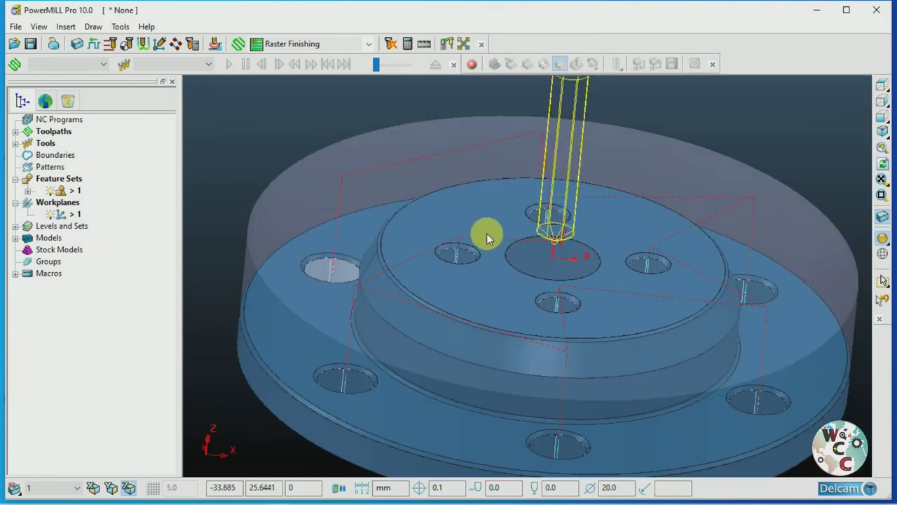
pyautogui.scroll(1, 515, 260)
pyautogui.scroll(1, 515, 265)
pyautogui.scroll(-3, 380, 279)
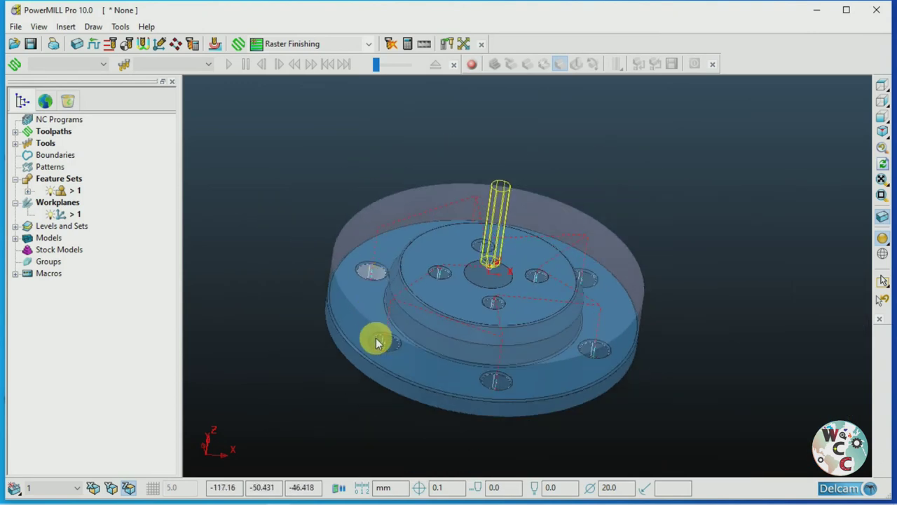
pyautogui.scroll(2, 347, 255)
pyautogui.scroll(-1, 370, 235)
pyautogui.scroll(1, 345, 212)
pyautogui.scroll(1, 407, 237)
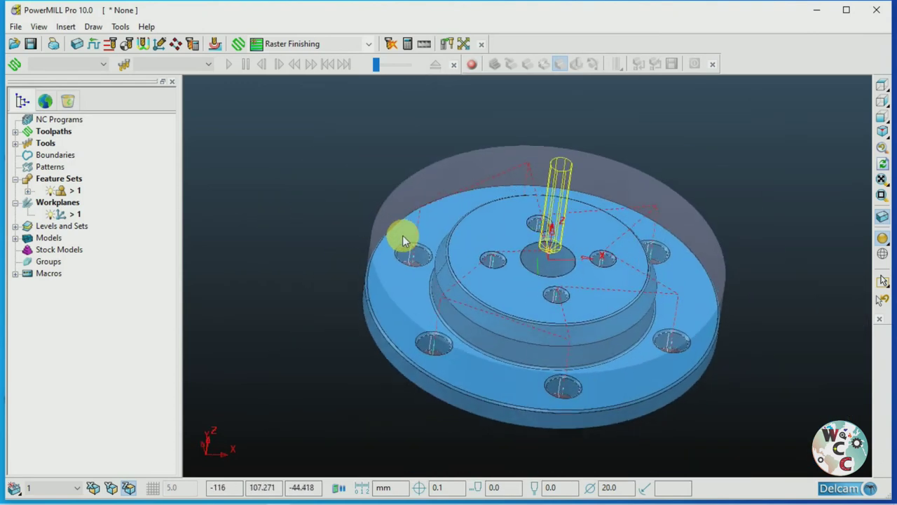
pyautogui.scroll(1, 417, 252)
pyautogui.scroll(-2, 306, 172)
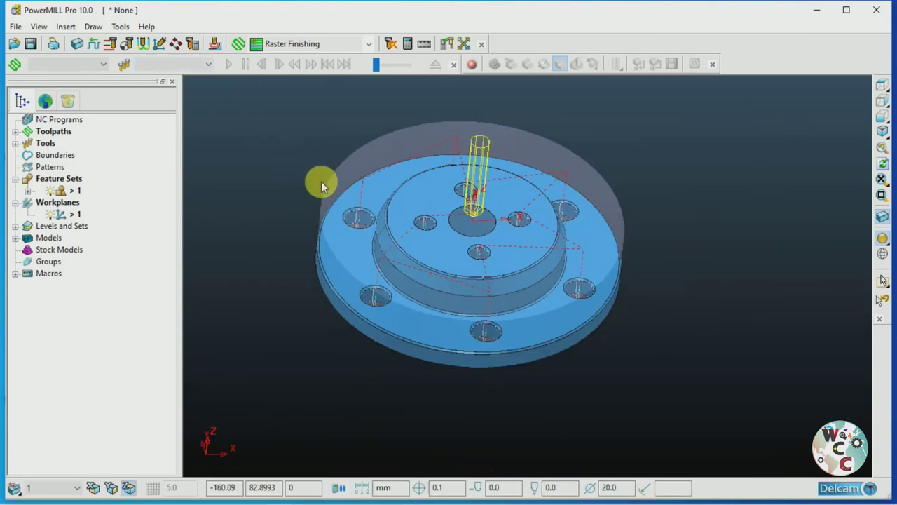
pyautogui.scroll(1, 358, 191)
pyautogui.scroll(-1, 339, 181)
pyautogui.scroll(1, 337, 181)
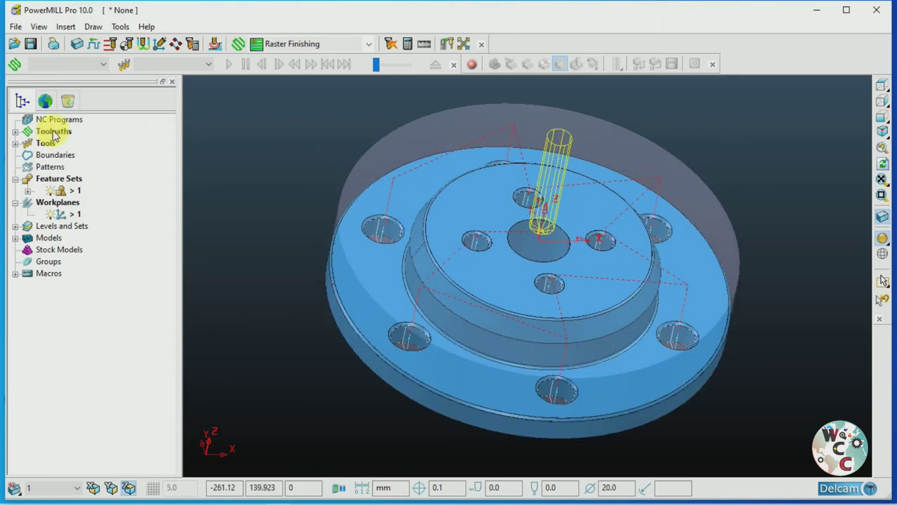
# Set toolpath 1 feeds to 1200 rpm spindle and 300 mm/min cutting, then turn ViewMill on.
pyautogui.click(99, 50)
pyautogui.click(288, 223)
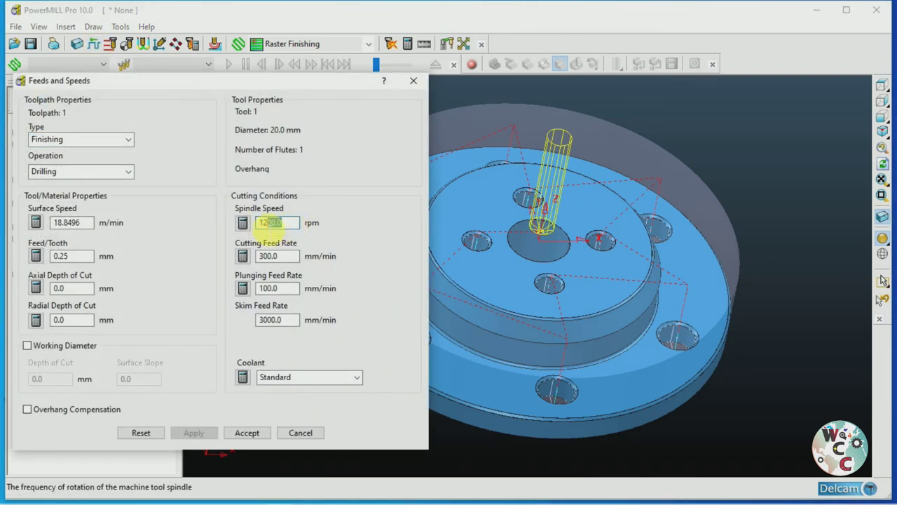
pyautogui.doubleClick(278, 256)
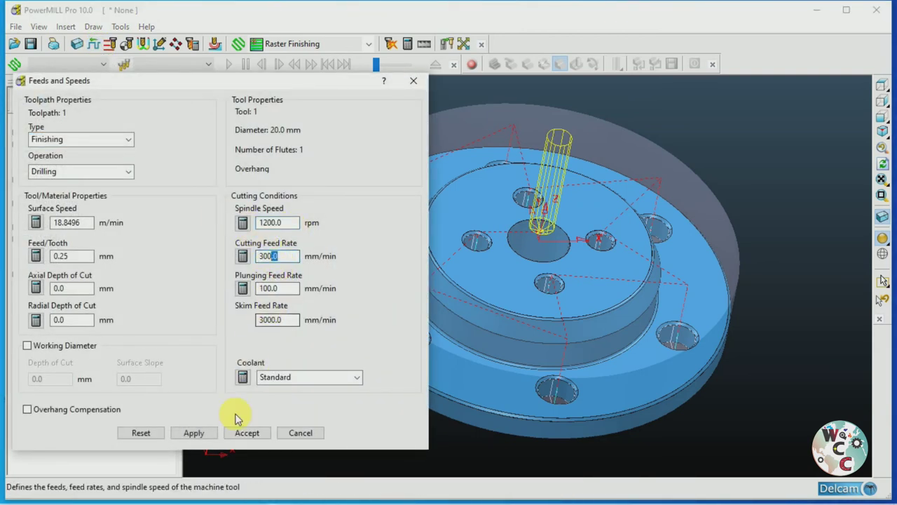
pyautogui.click(196, 432)
pyautogui.click(247, 432)
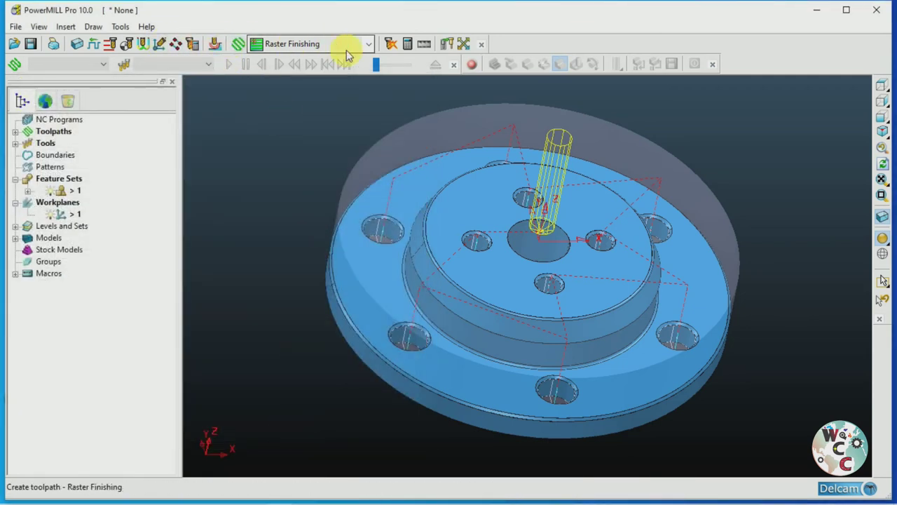
pyautogui.click(475, 67)
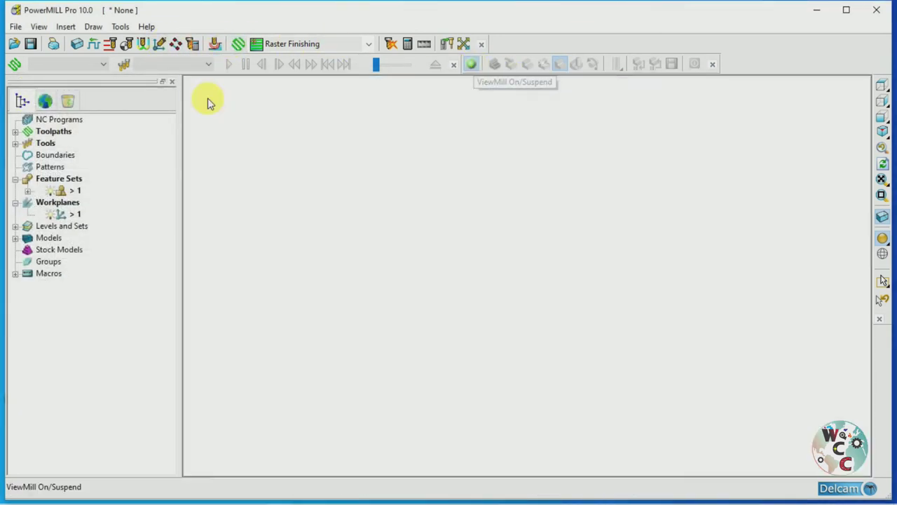
# Play the ViewMill simulation of toolpath 1 drilling the cylindrical stock.
pyautogui.click(81, 66)
pyautogui.click(50, 77)
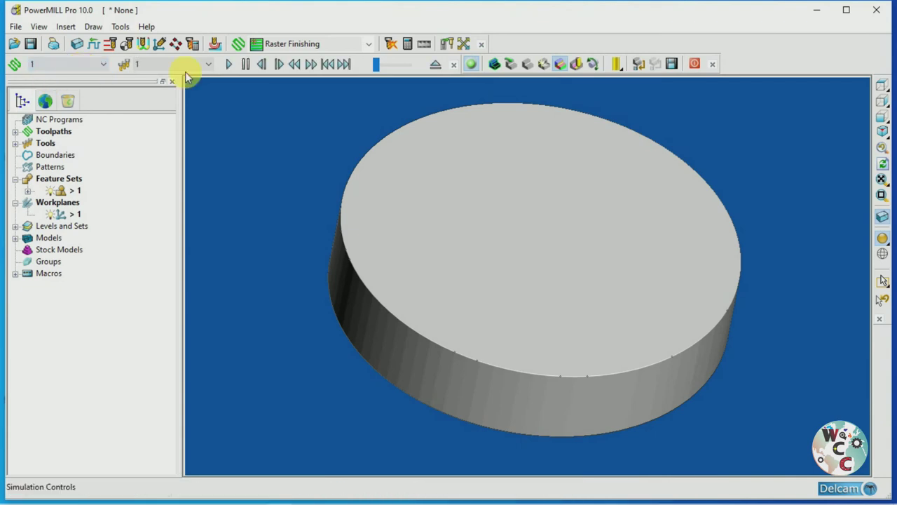
pyautogui.click(230, 64)
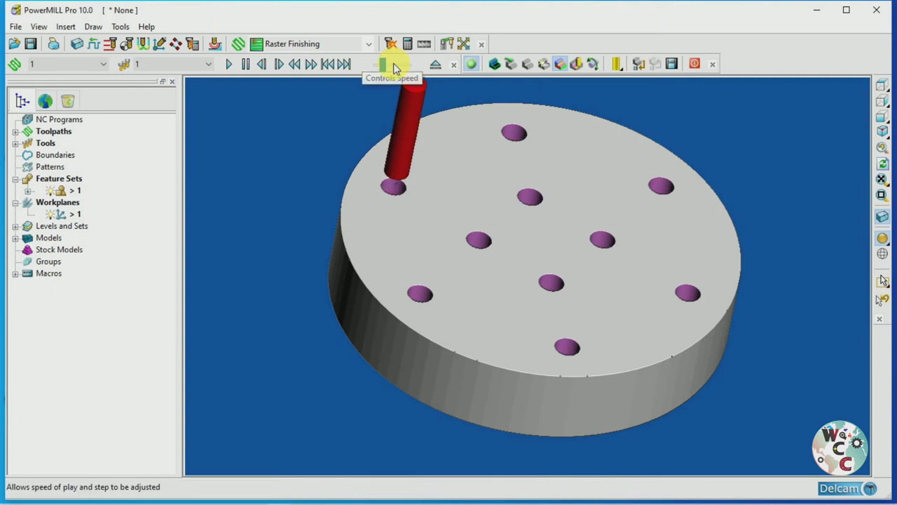
# Throw away the ViewMill model to switch simulation off and review the flange again.
pyautogui.click(695, 64)
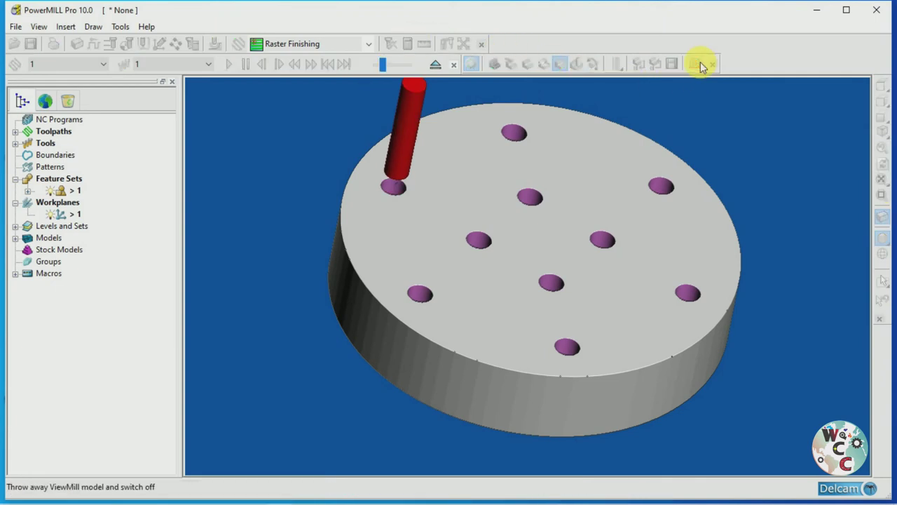
pyautogui.click(690, 96)
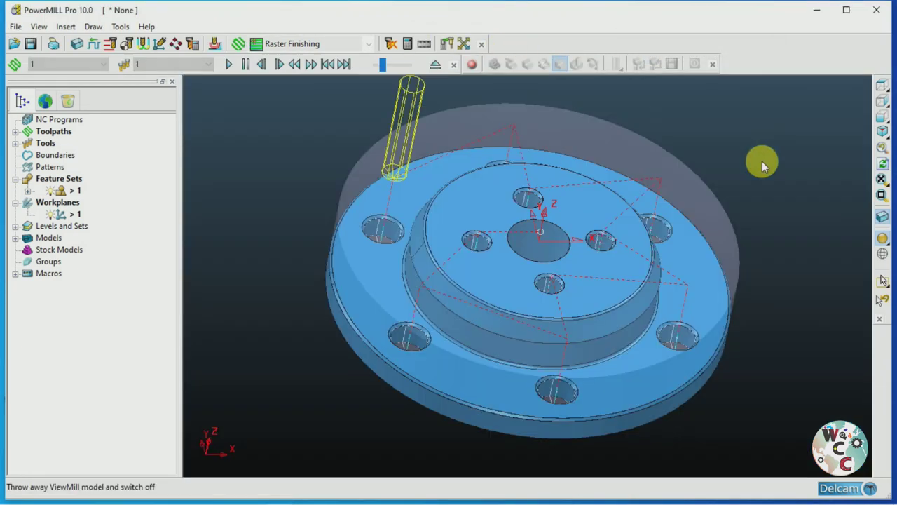
pyautogui.moveTo(552, 286)
pyautogui.mouseDown(button='middle')
pyautogui.moveTo(525, 252)
pyautogui.moveTo(499, 292)
pyautogui.moveTo(520, 282)
pyautogui.mouseUp(button='middle')
pyautogui.scroll(-2, 484, 297)
pyautogui.scroll(3, 367, 267)
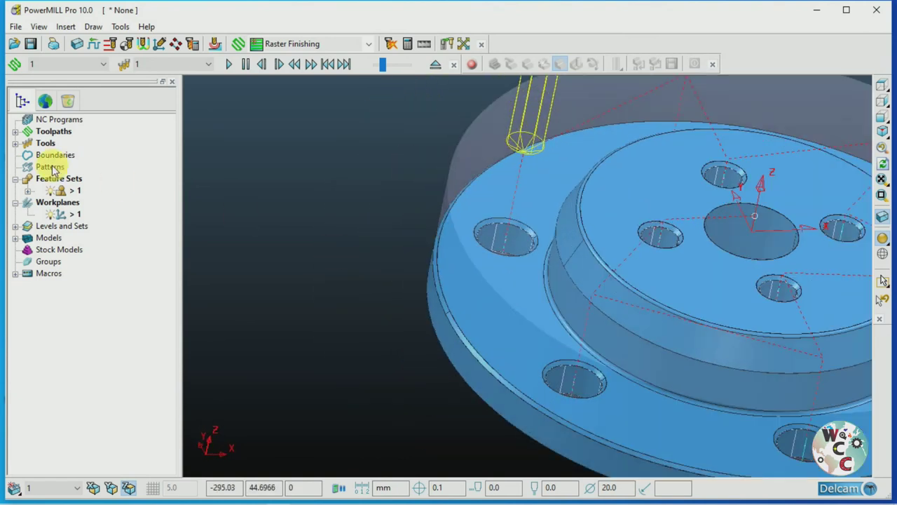
pyautogui.scroll(-3, 484, 284)
pyautogui.scroll(2, 603, 288)
pyautogui.scroll(2, 632, 281)
pyautogui.scroll(-3, 409, 220)
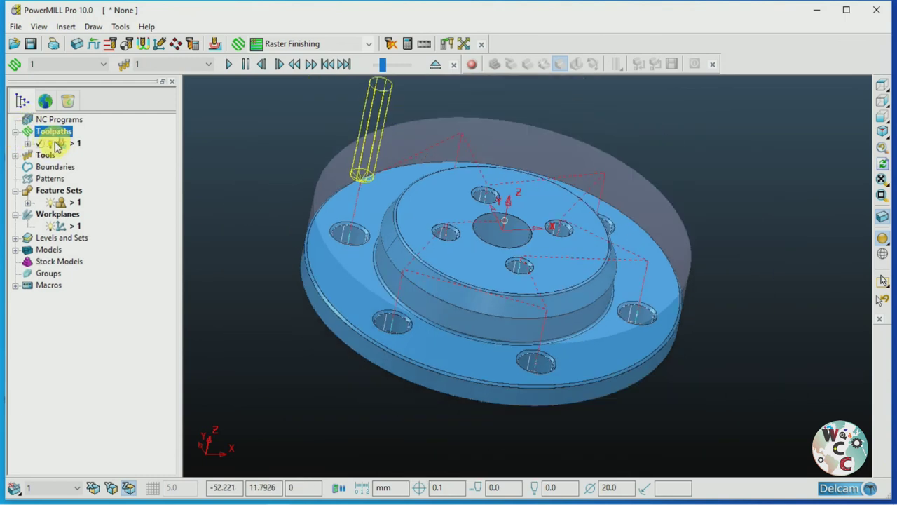
pyautogui.rightClick(55, 146)
pyautogui.click(98, 168)
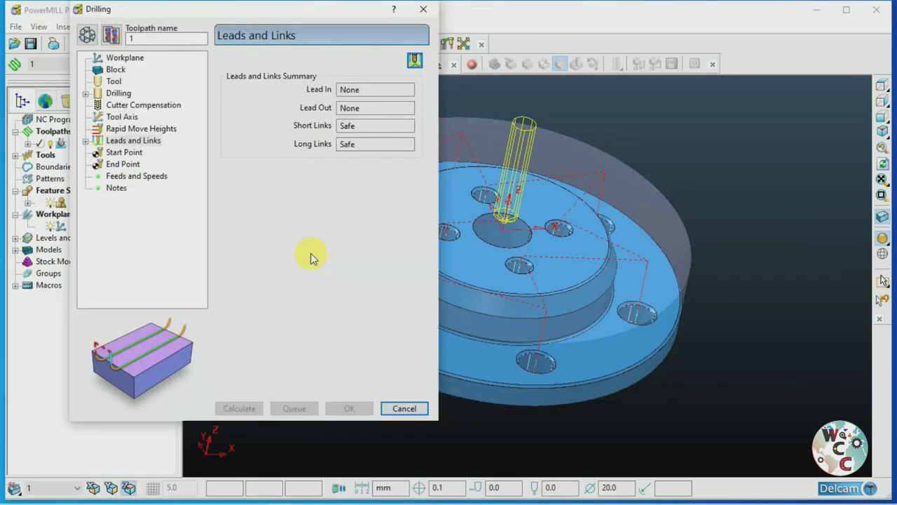
pyautogui.click(110, 84)
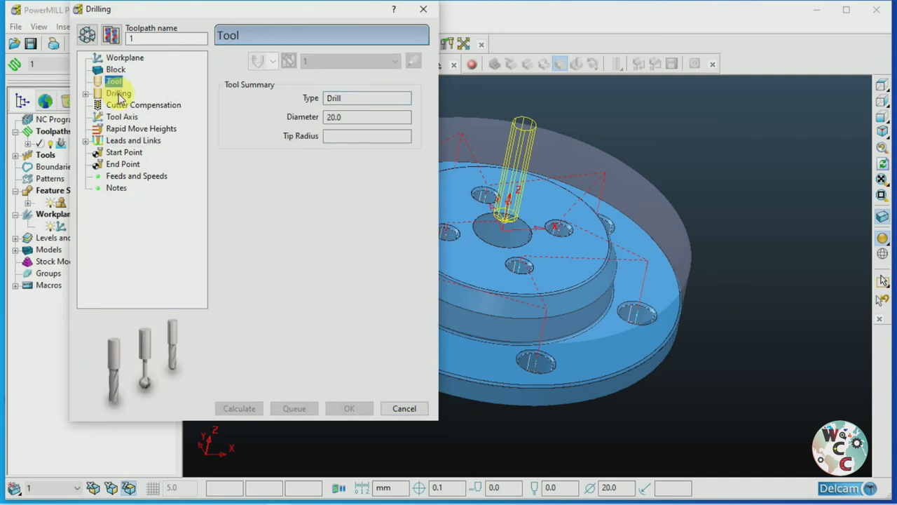
pyautogui.click(118, 94)
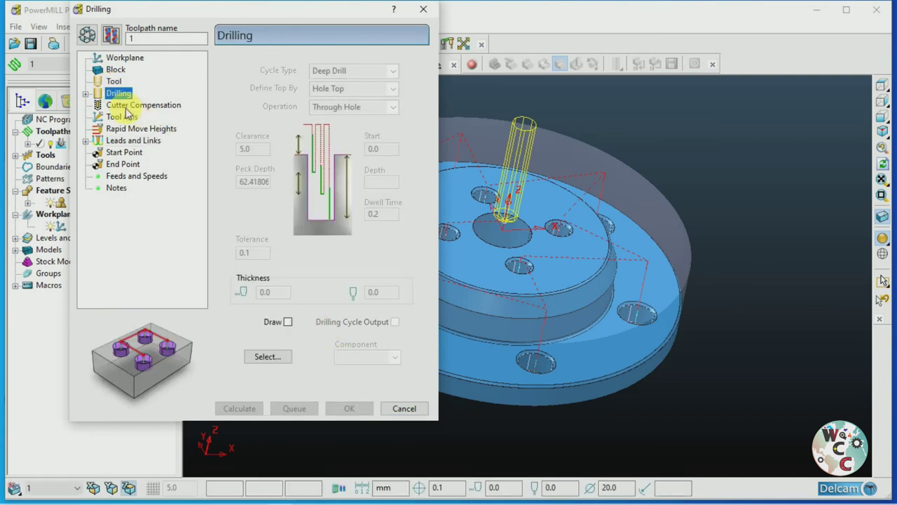
pyautogui.click(87, 35)
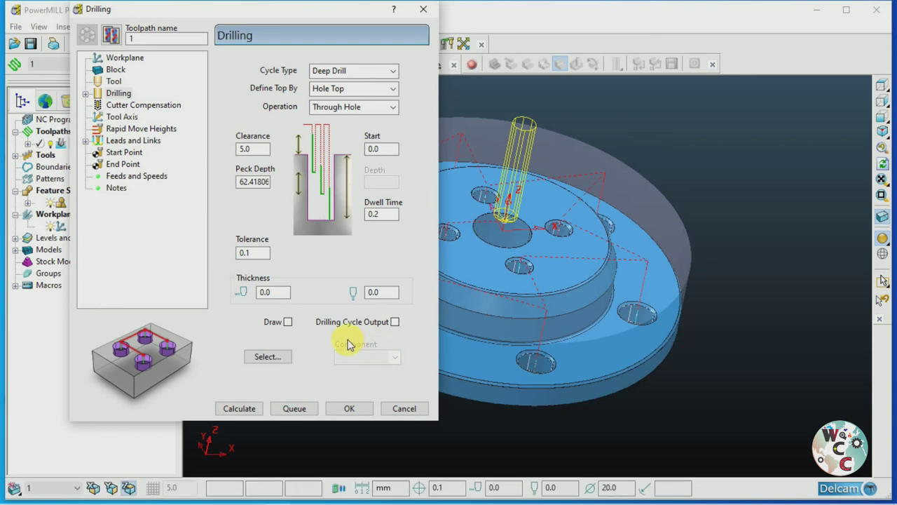
pyautogui.click(423, 10)
pyautogui.scroll(2, 481, 240)
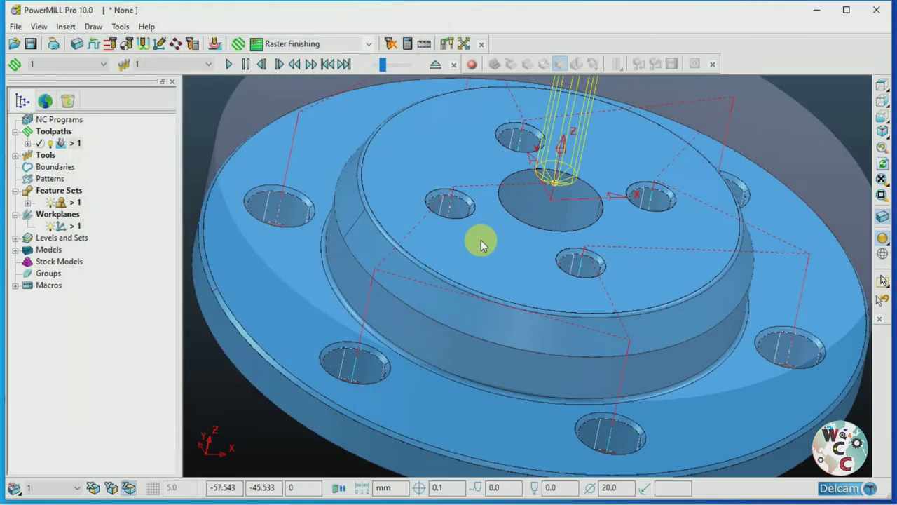
pyautogui.scroll(1, 549, 238)
pyautogui.scroll(-3, 549, 238)
pyautogui.moveTo(525, 244)
pyautogui.mouseDown(button='middle')
pyautogui.moveTo(493, 283)
pyautogui.moveTo(501, 302)
pyautogui.mouseUp(button='middle')
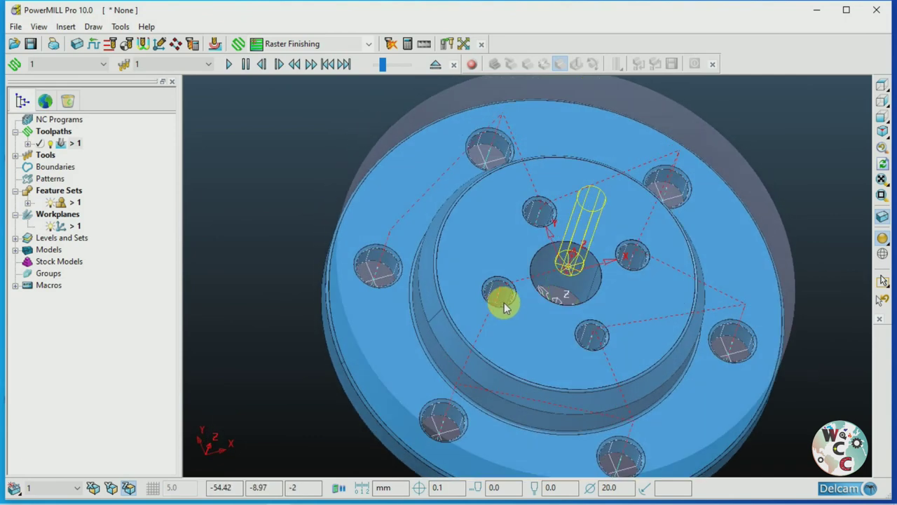
pyautogui.scroll(3, 504, 302)
pyautogui.scroll(-3, 544, 225)
pyautogui.scroll(-3, 545, 224)
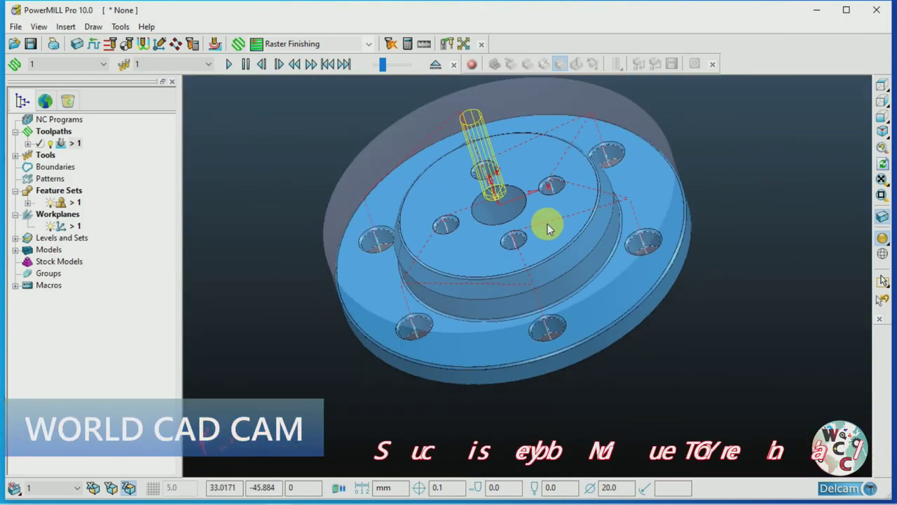
pyautogui.scroll(3, 587, 283)
pyautogui.moveTo(537, 292); pyautogui.dragTo(668, 244, button='middle')
pyautogui.scroll(-3, 667, 240)
pyautogui.scroll(-3, 608, 241)
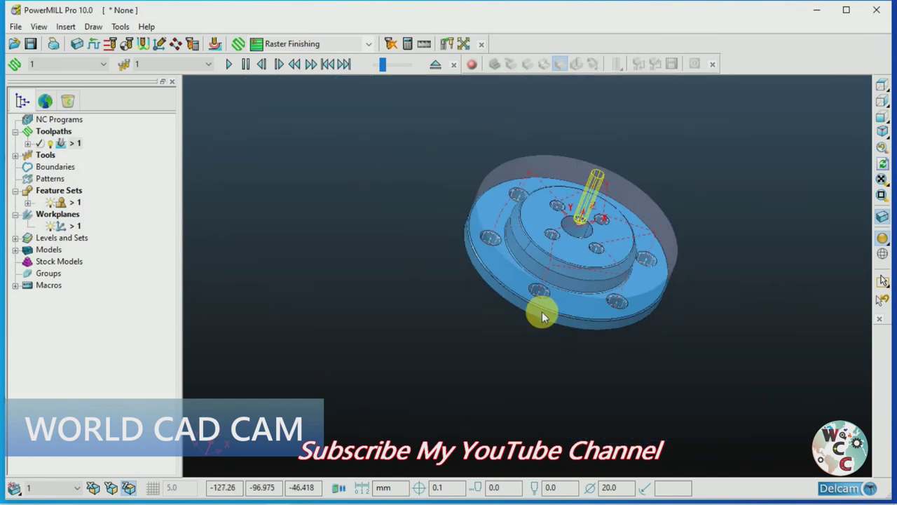
pyautogui.scroll(1, 610, 165)
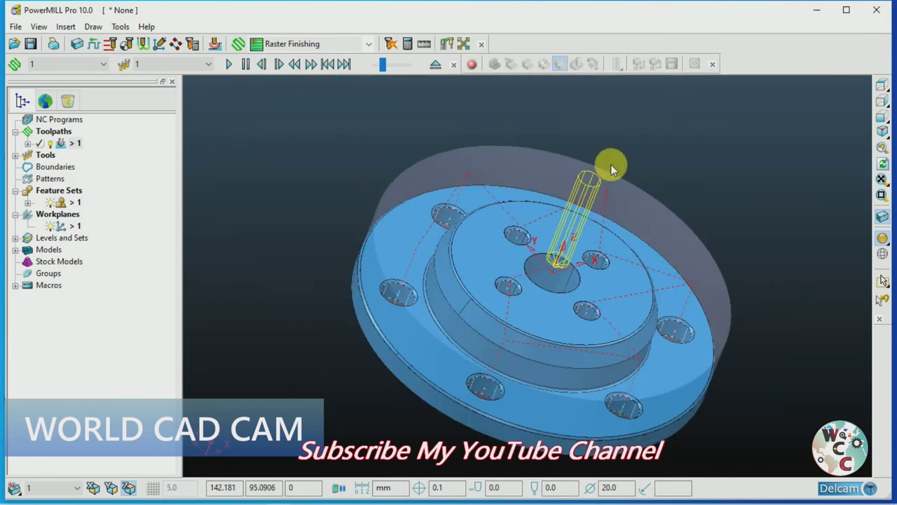